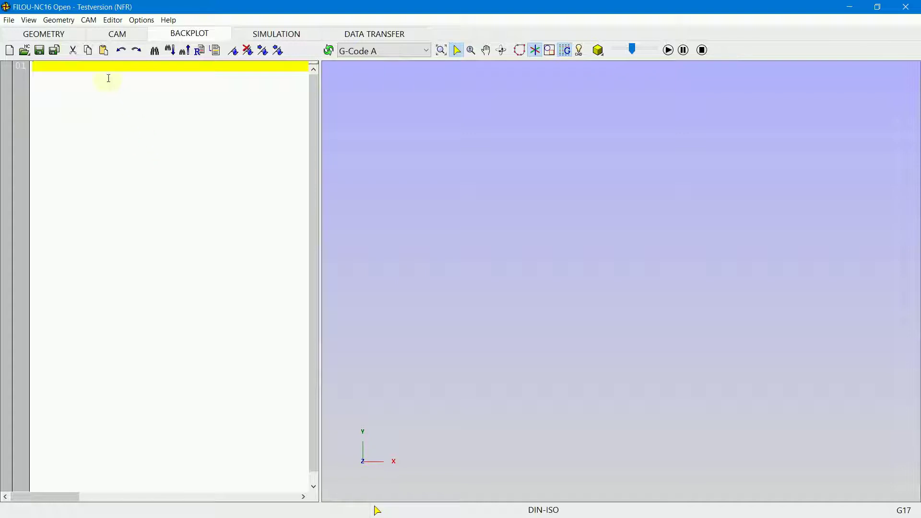
- Switch to the geometry workspace and open the drawing SAMPLE.DXF from the Samples folder
click(71, 38)
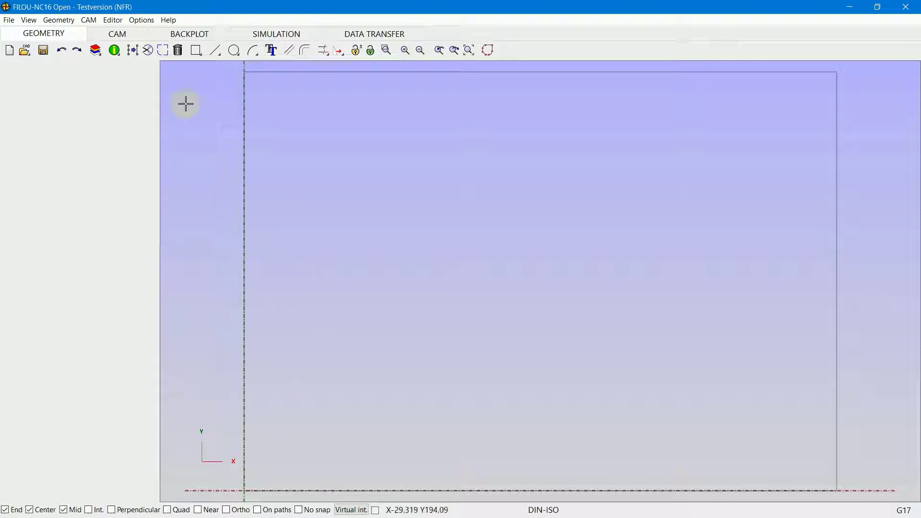
click(10, 21)
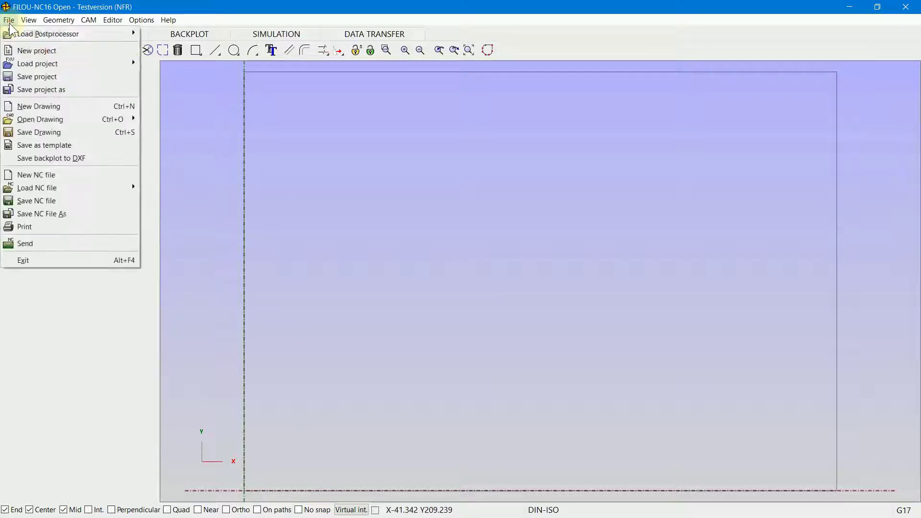
mouse_move(28, 124)
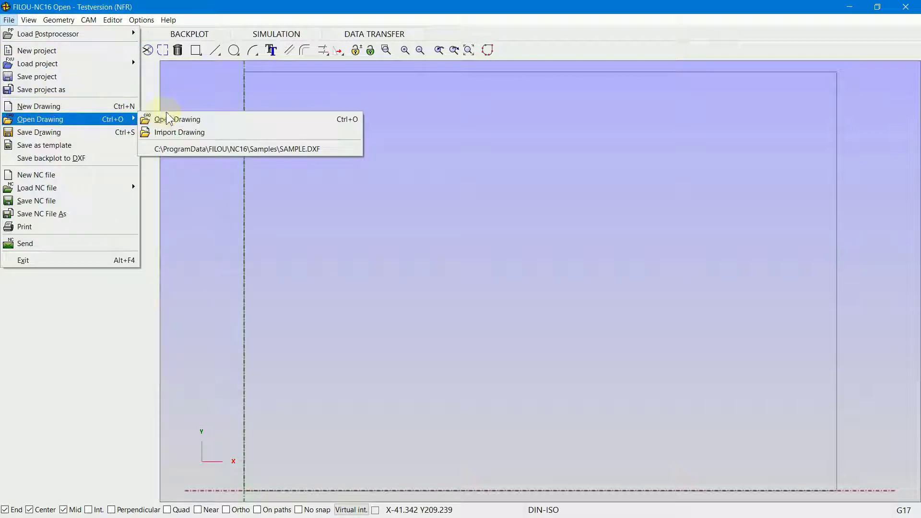
click(182, 3)
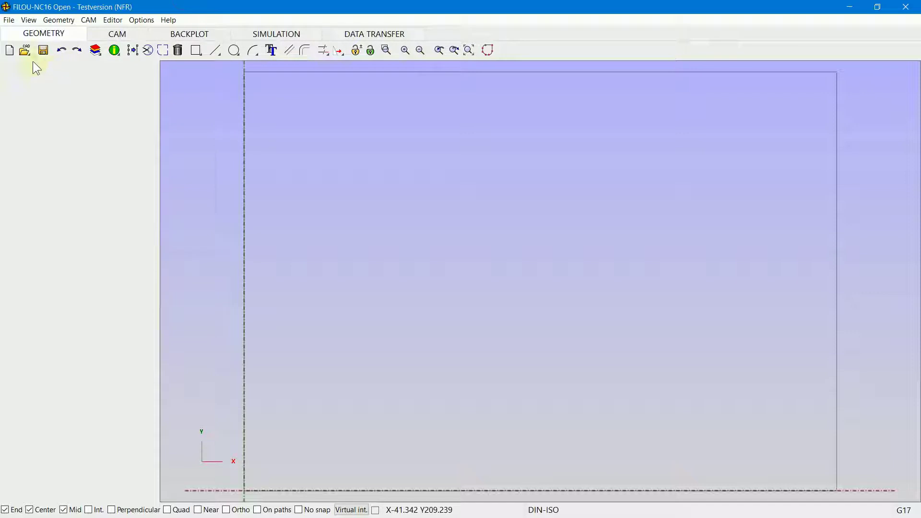
click(22, 50)
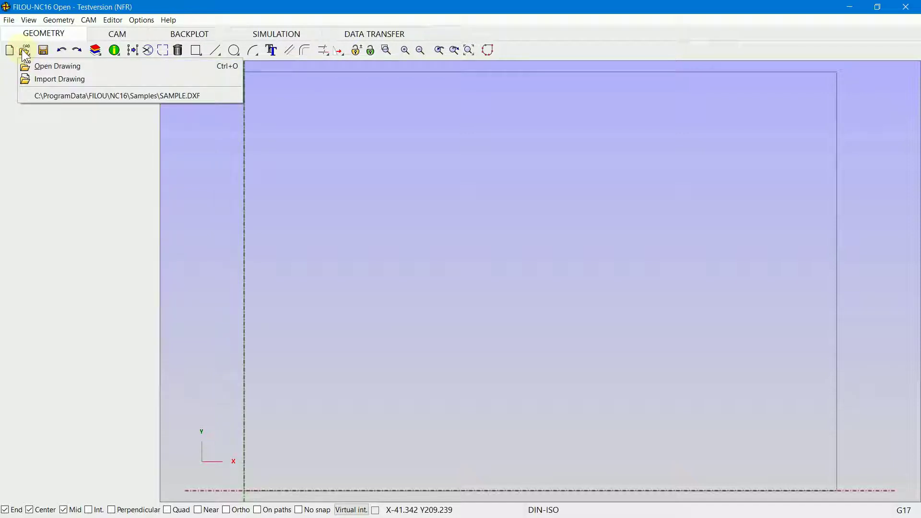
click(49, 66)
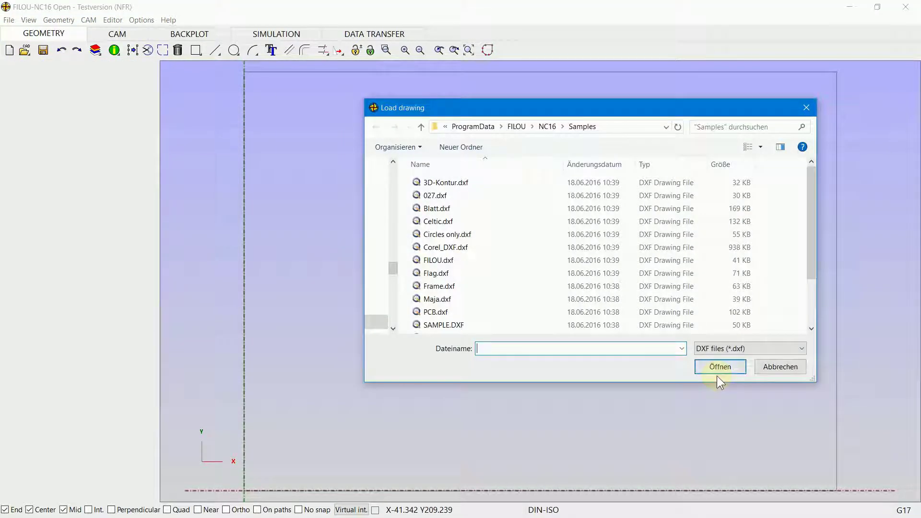
click(483, 326)
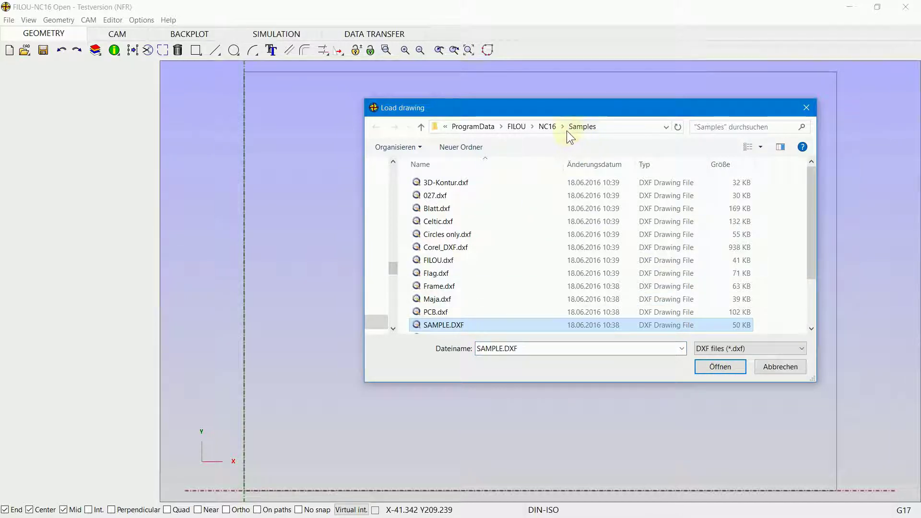
click(719, 367)
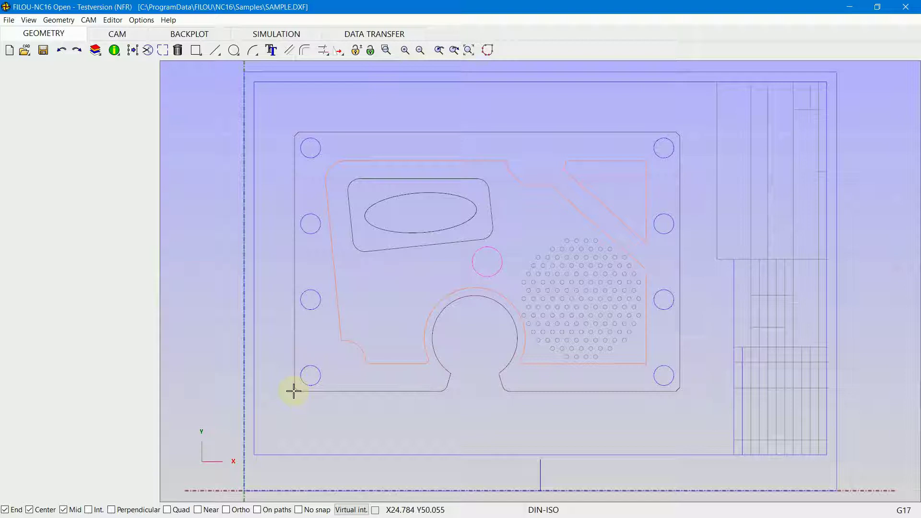
- Examine the plate's lower-left and upper-right corners and the nearby hole up close and within the whole drawing
scroll(294, 391, down, 3)
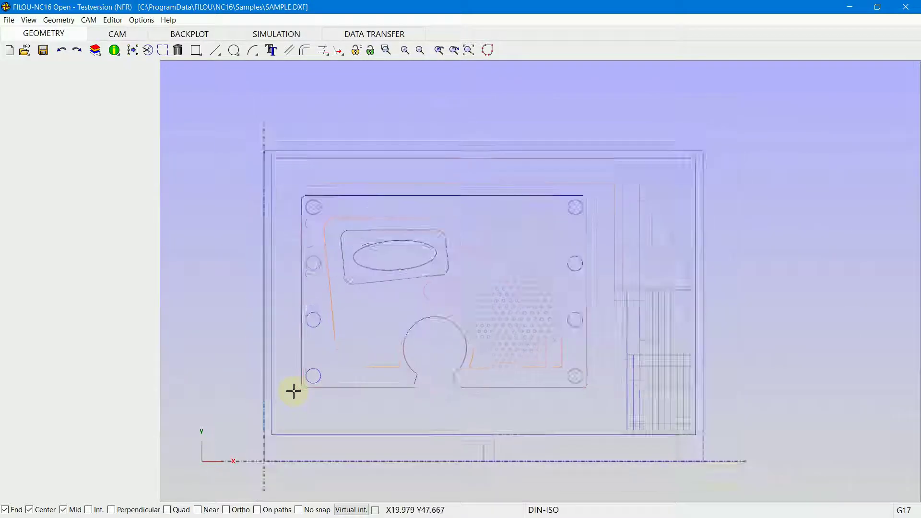
scroll(308, 381, up, 5)
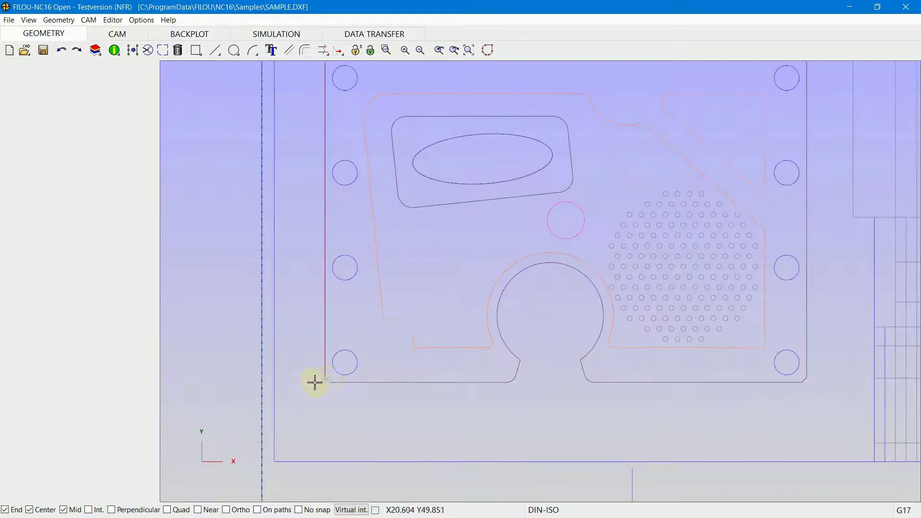
scroll(343, 374, down, 5)
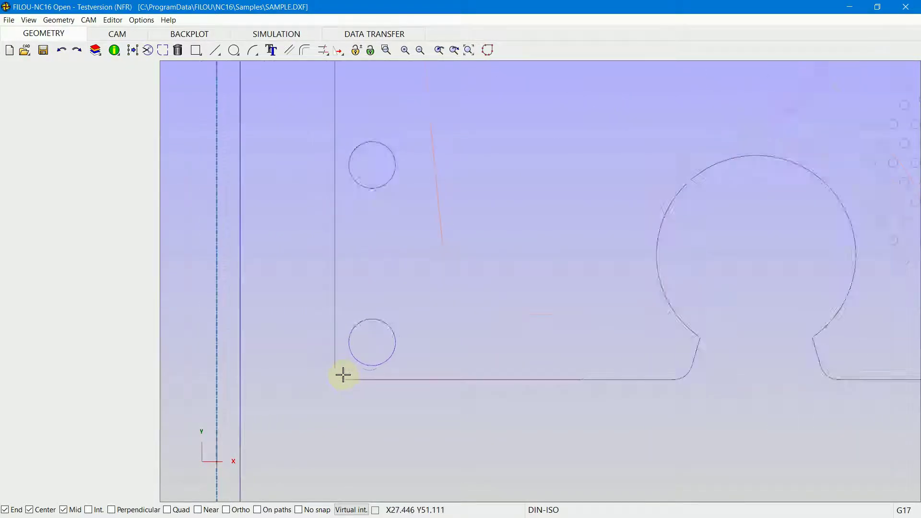
scroll(343, 375, down, 3)
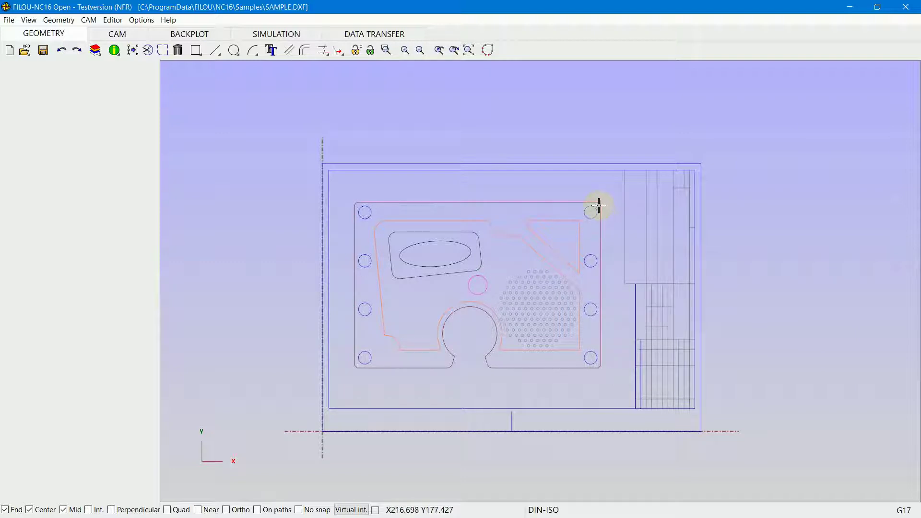
scroll(599, 205, up, 8)
scroll(595, 215, up, 2)
scroll(595, 215, down, 6)
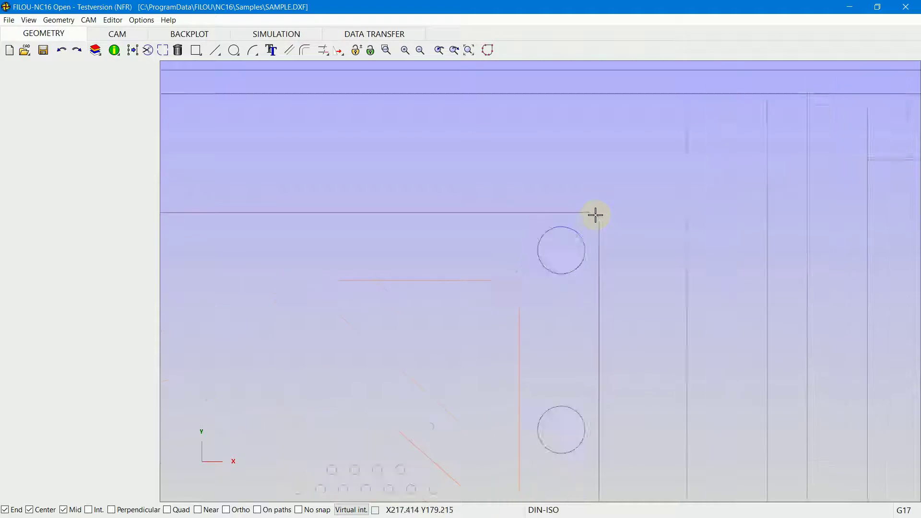
scroll(595, 214, down, 6)
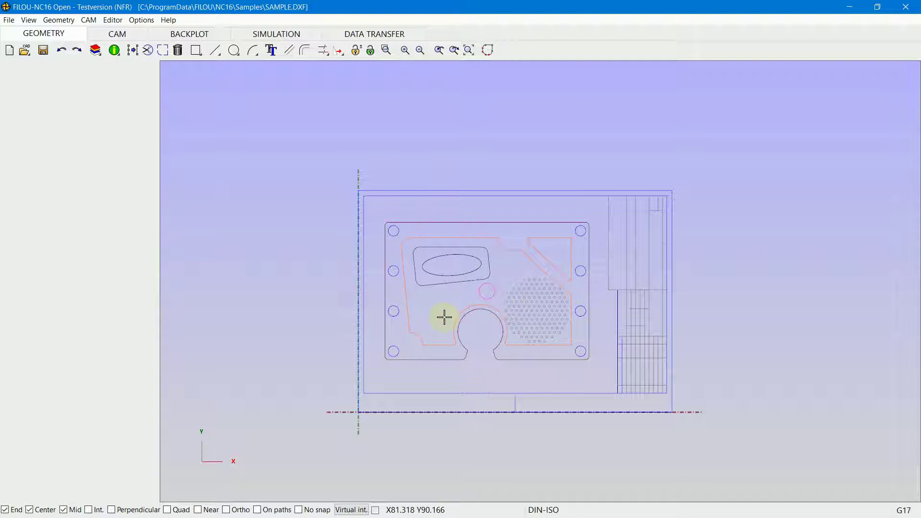
mouse_move(445, 314)
middle_down()
mouse_move(703, 233)
mouse_move(312, 358)
mouse_move(555, 273)
mouse_move(377, 339)
middle_up()
scroll(507, 251, up, 6)
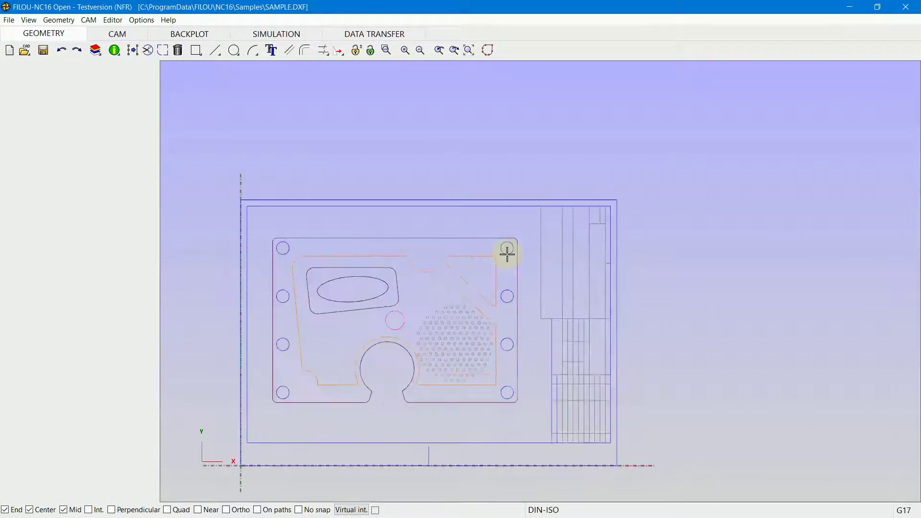
scroll(510, 248, up, 3)
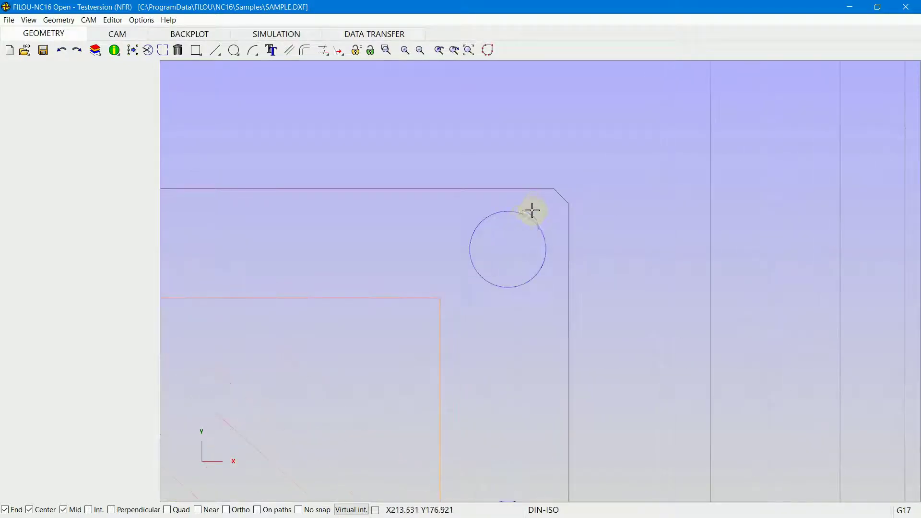
scroll(510, 248, up, 1)
mouse_move(510, 248)
middle_down()
mouse_move(292, 263)
mouse_move(710, 243)
middle_up()
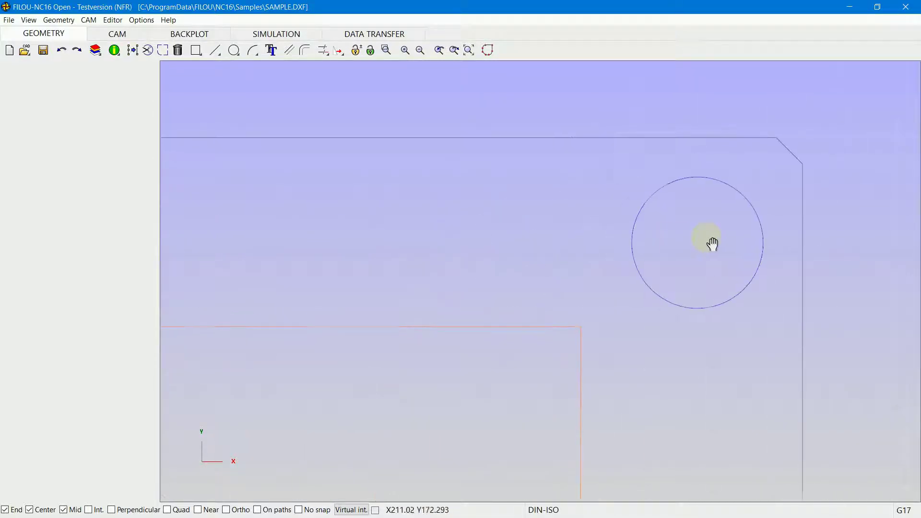
scroll(545, 224, down, 4)
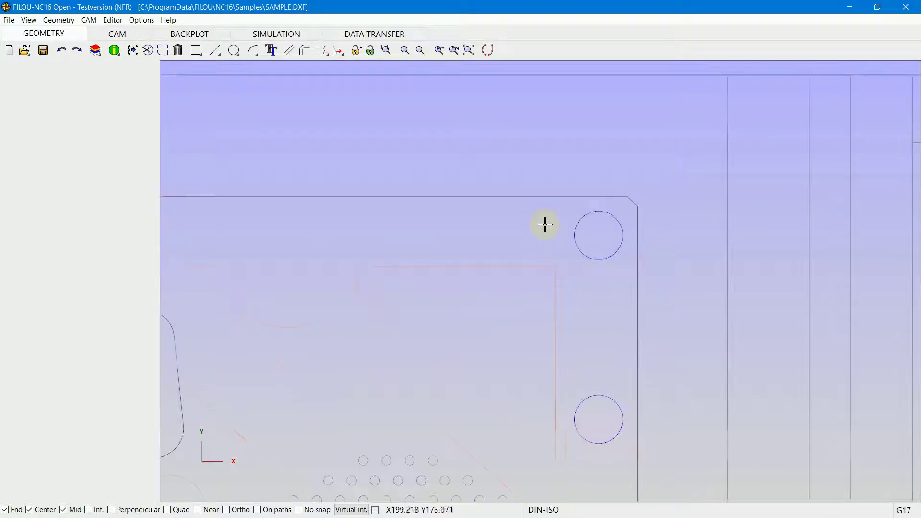
scroll(545, 224, down, 3)
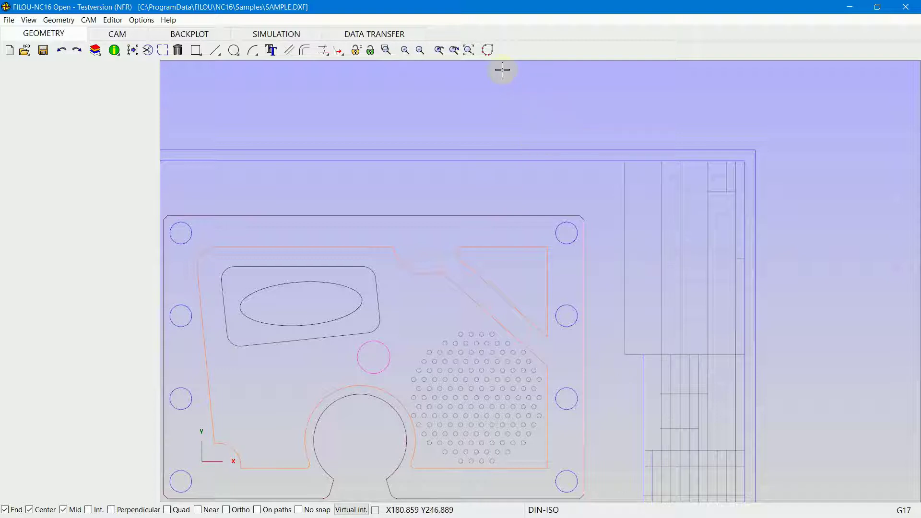
- Display the element end points and clean the drawing of identical, overlaying and small elements, with minimum length 0.01
click(488, 50)
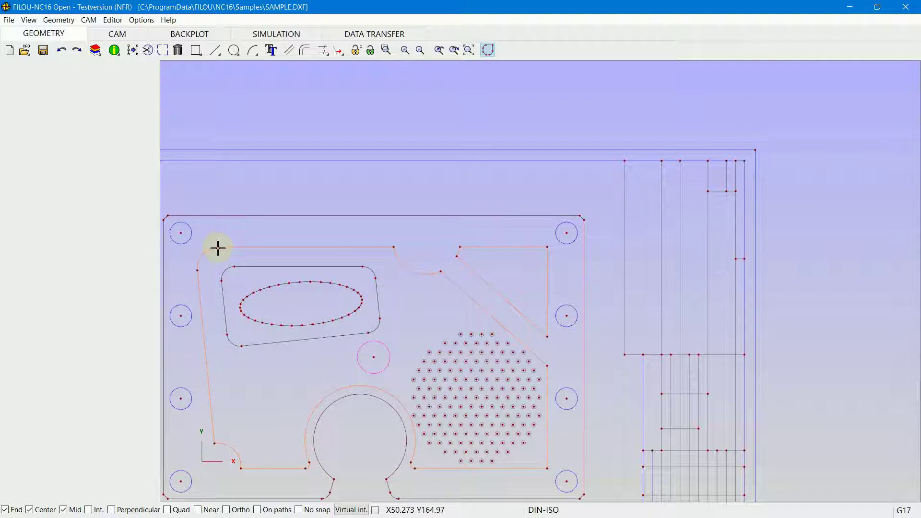
scroll(218, 249, up, 2)
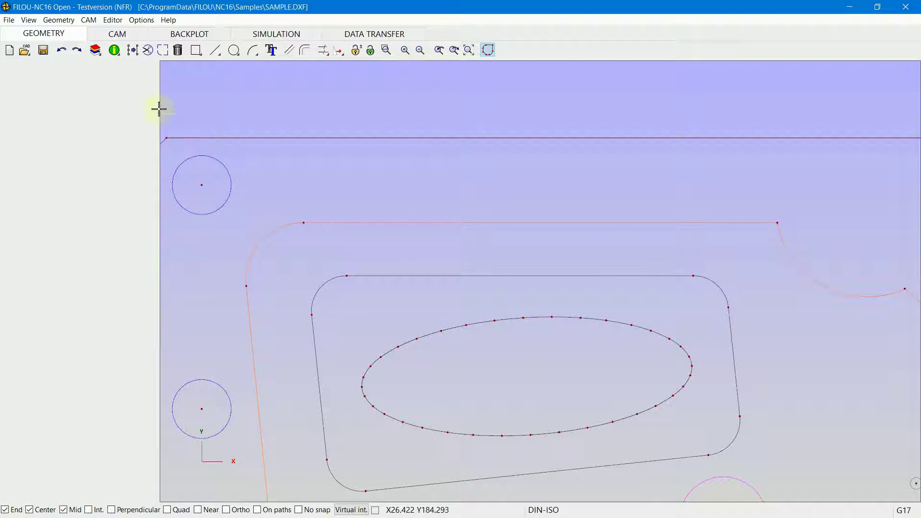
click(134, 52)
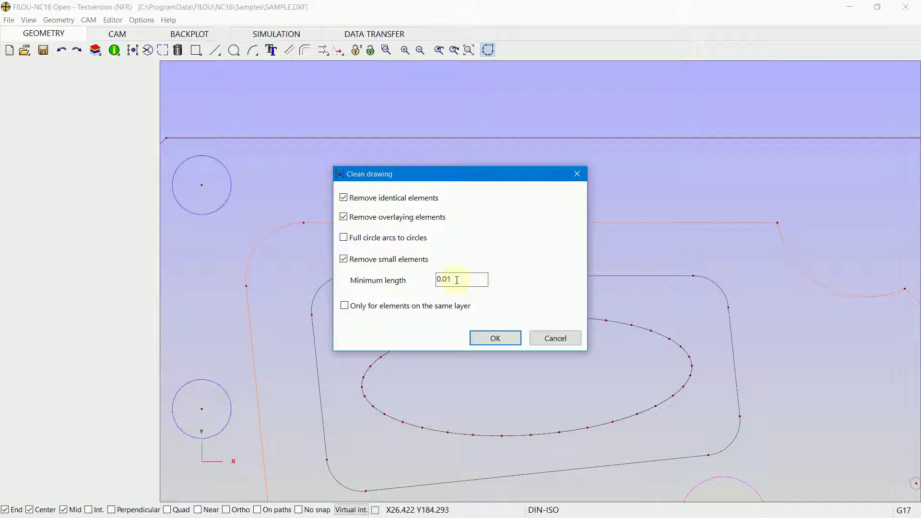
click(486, 336)
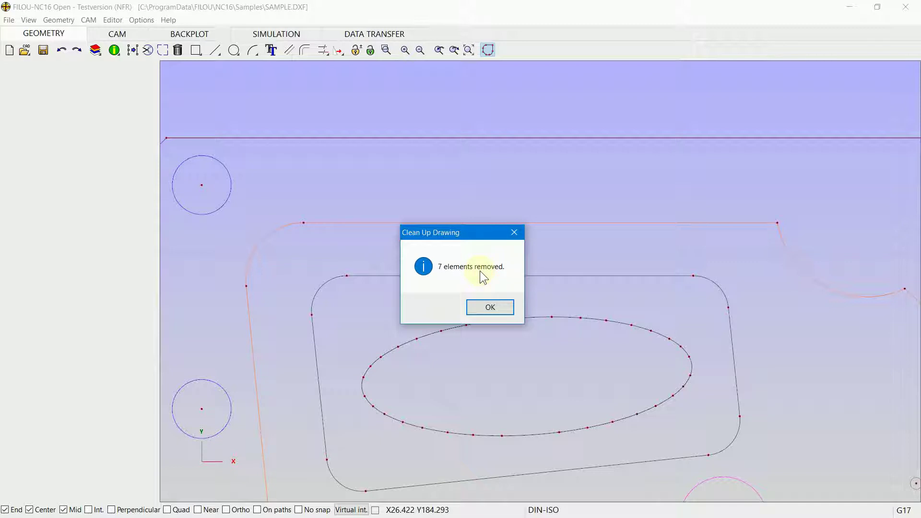
click(482, 307)
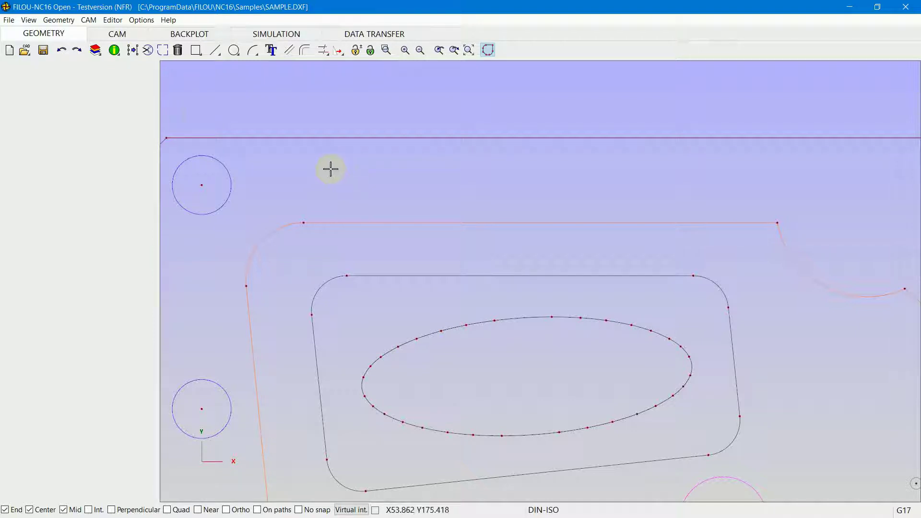
- Hide the layers RAHMEN and FELD so only the plate geometry and axes are displayed
click(97, 50)
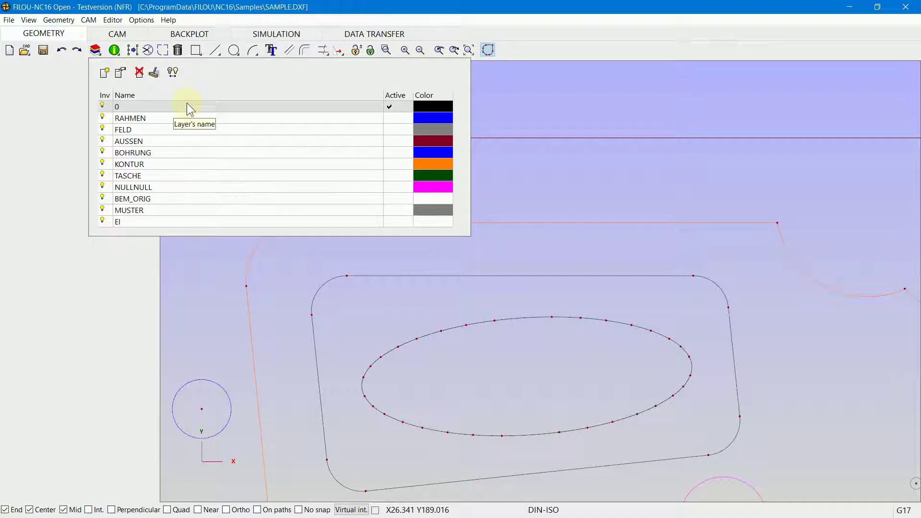
click(102, 129)
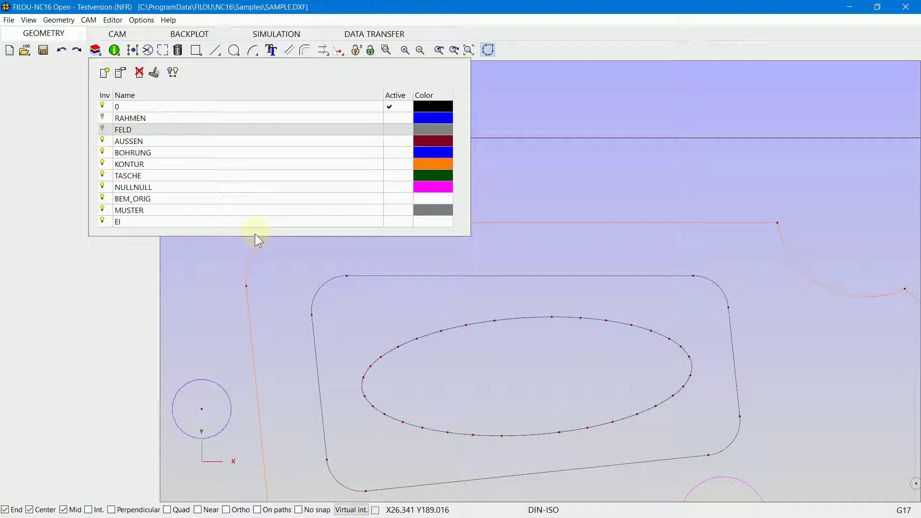
scroll(223, 218, down, 2)
scroll(224, 218, down, 5)
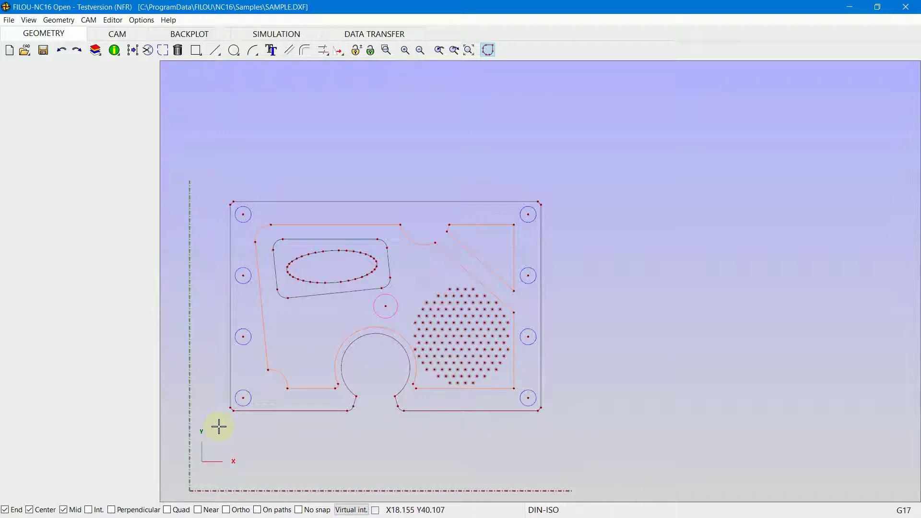
scroll(215, 422, up, 1)
scroll(215, 422, down, 1)
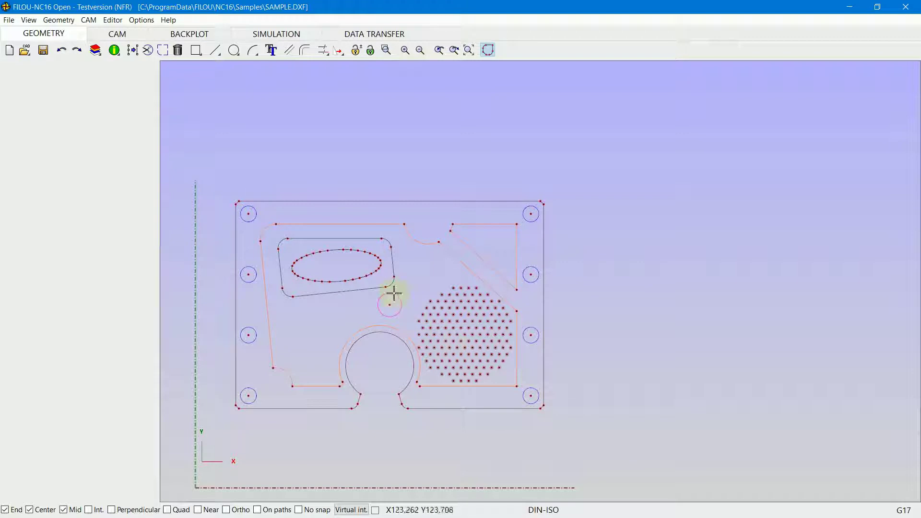
- Create a new drawing from the template DINA4.DXF, discarding the changes to SAMPLE
click(9, 51)
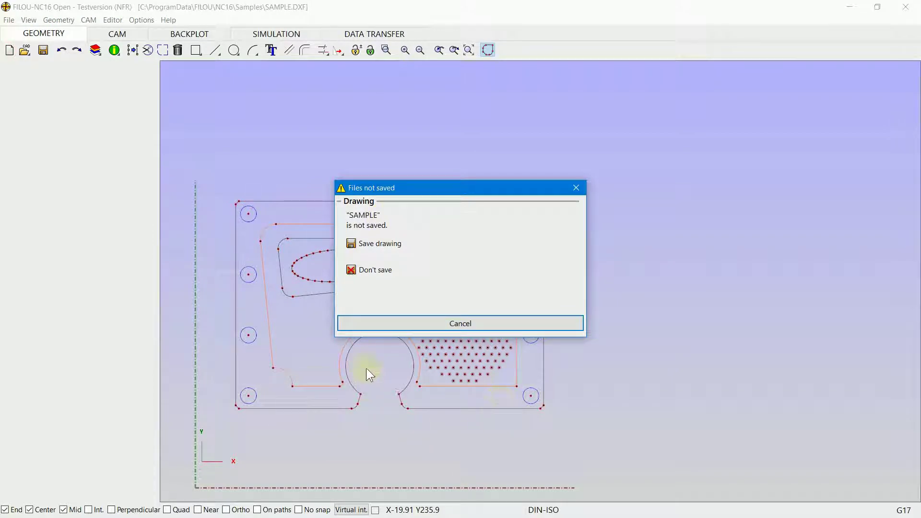
click(386, 271)
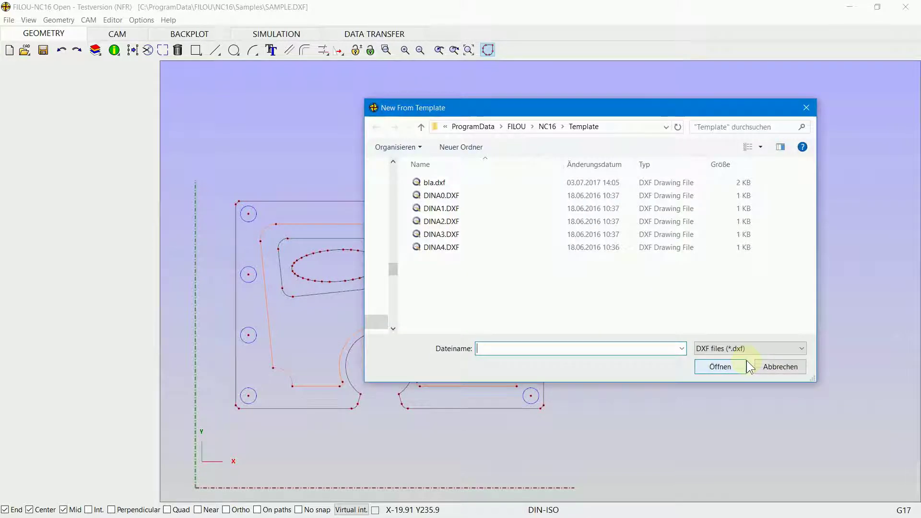
click(493, 249)
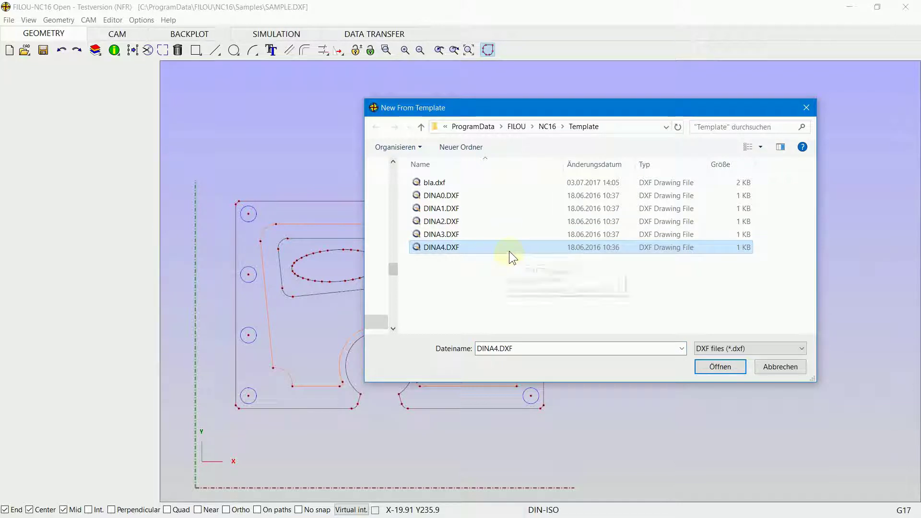
click(724, 368)
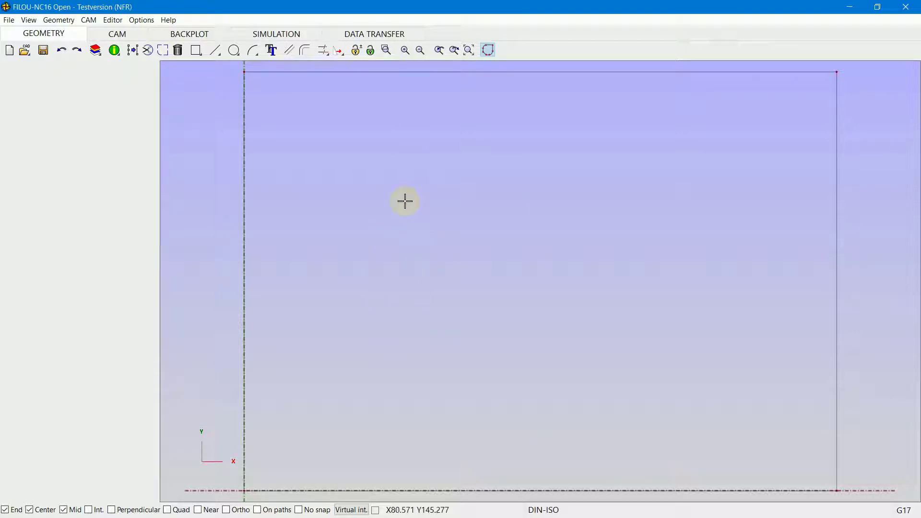
- Delete all elements of the new drawing, including frame and axes, and undo the deletion
click(178, 51)
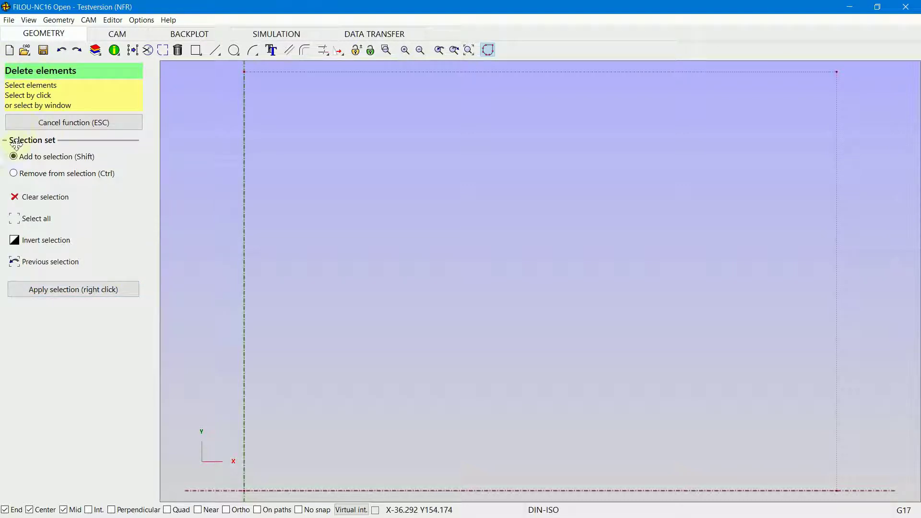
click(94, 291)
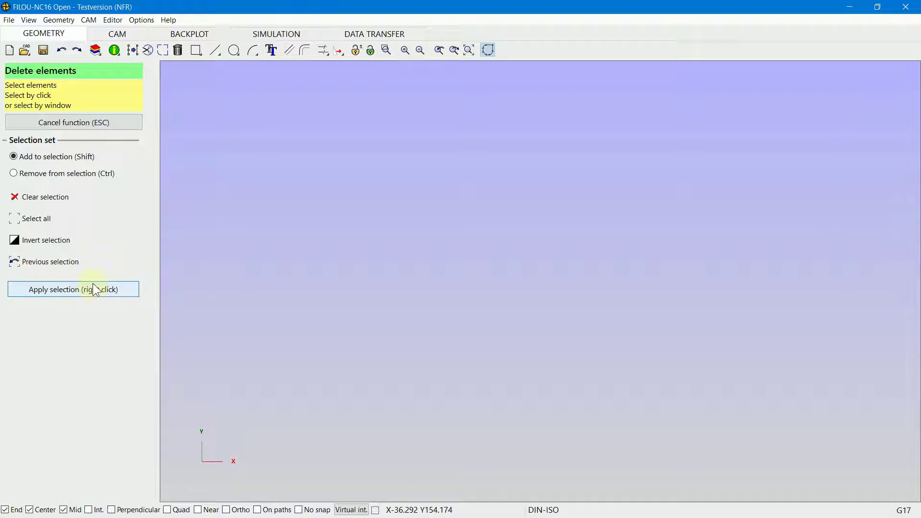
click(61, 52)
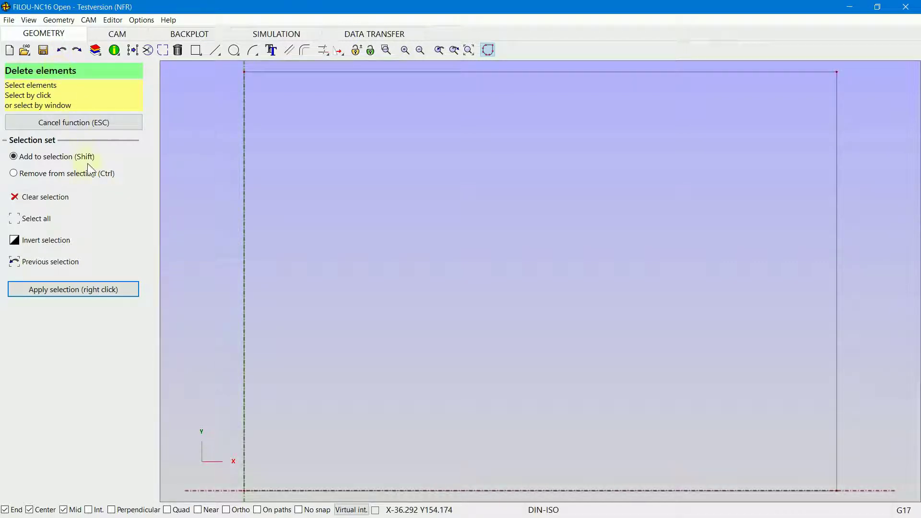
- Delete the frame and axes by enclosing them in a selection window, and undo the deletion
scroll(425, 287, down, 2)
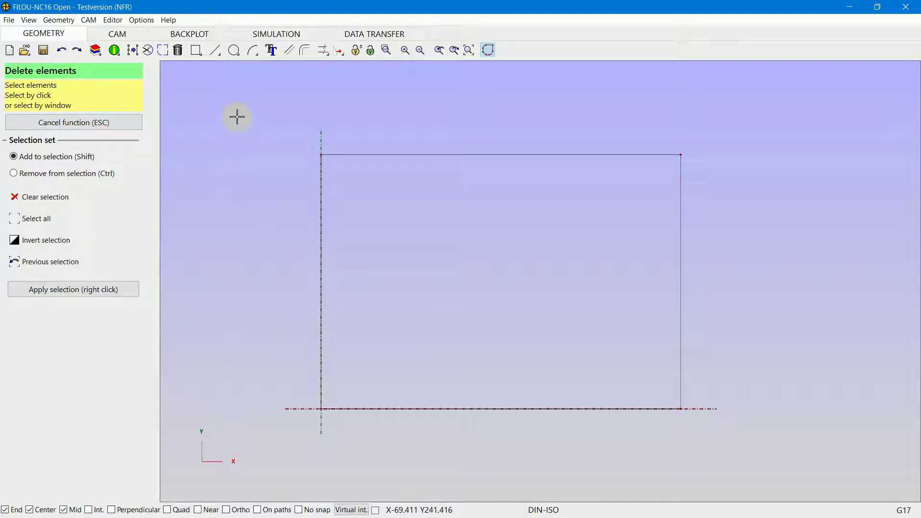
mouse_move(240, 108)
mouse_down()
mouse_move(324, 242)
mouse_move(508, 405)
mouse_move(726, 467)
mouse_up()
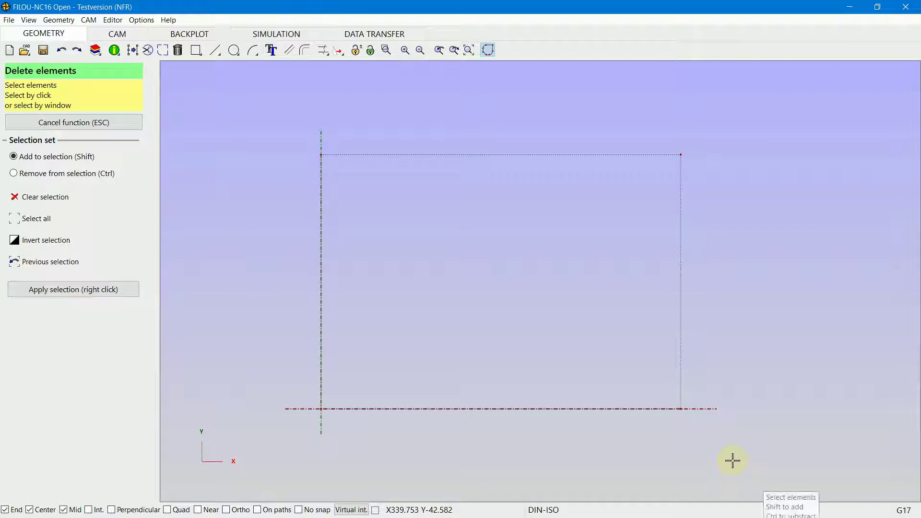
click(707, 178)
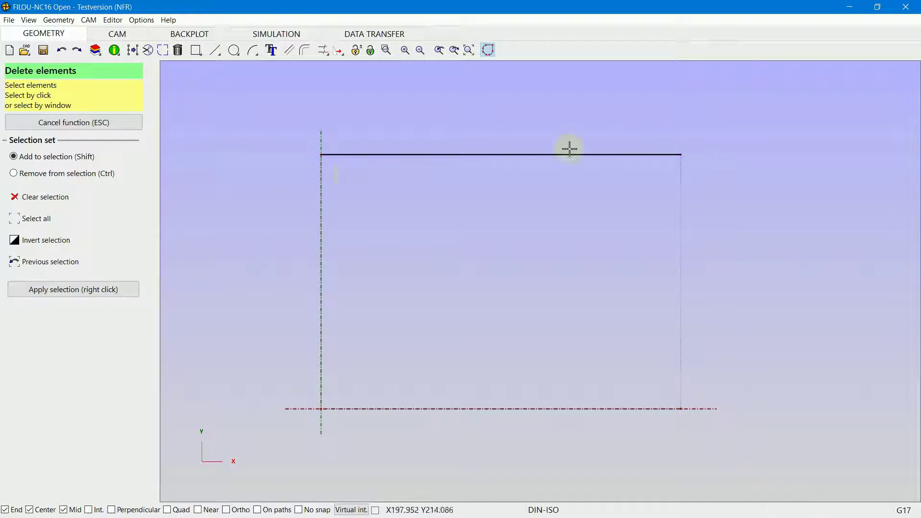
click(65, 289)
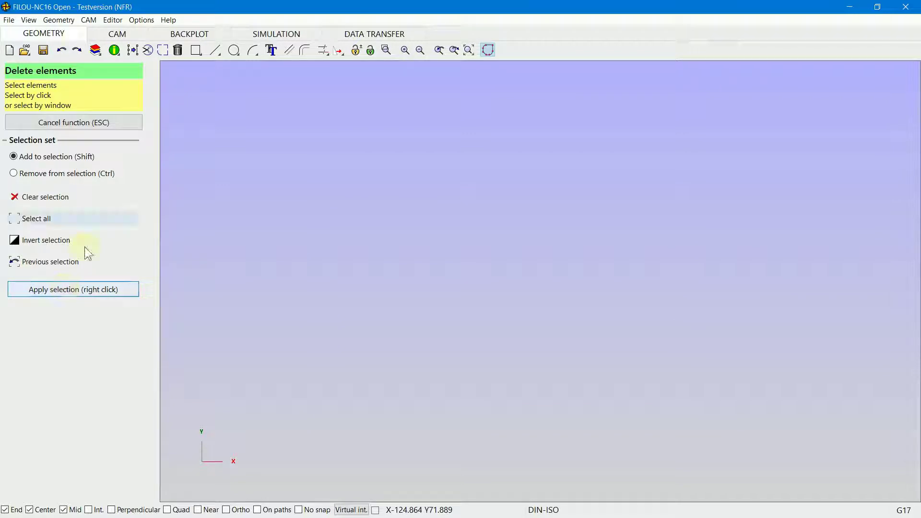
click(62, 52)
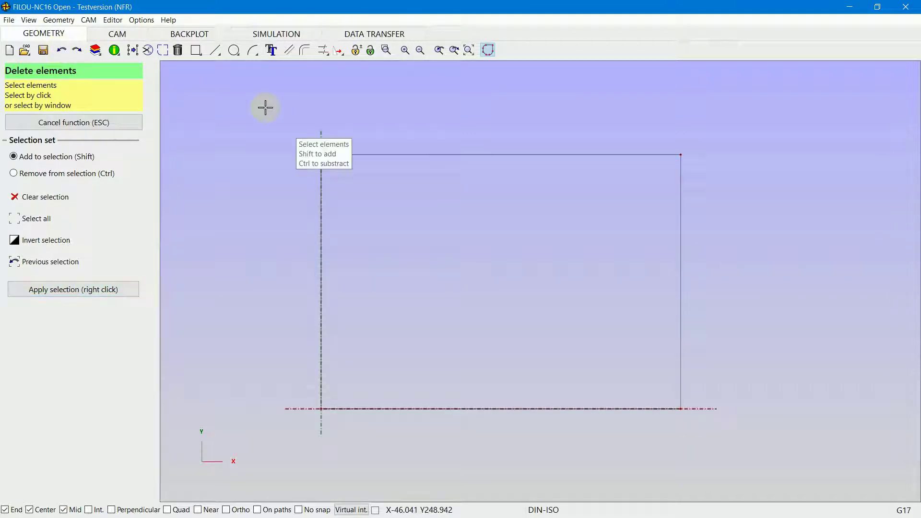
- Select the frame lines and horizontal axis with a crossing window drawn from below the lower-right corner to above the upper frame line
drag(265, 107, 284, 115)
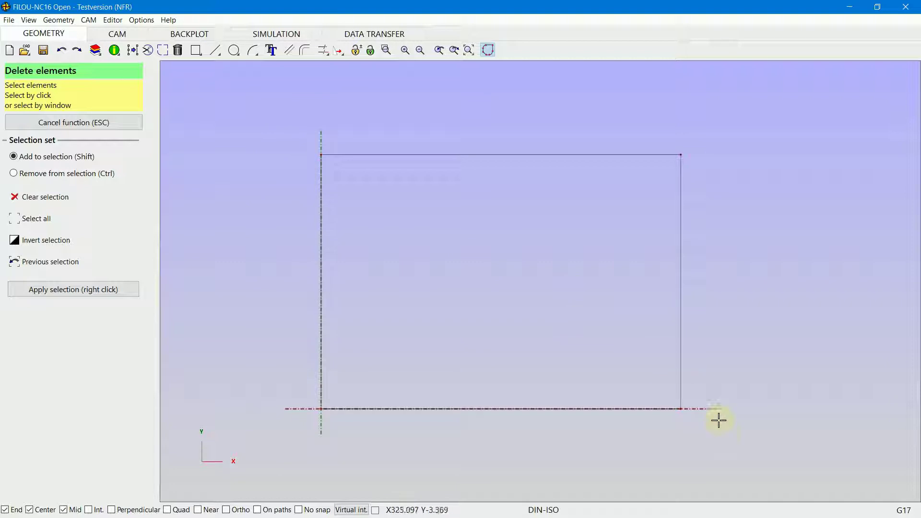
drag(739, 440, 572, 139)
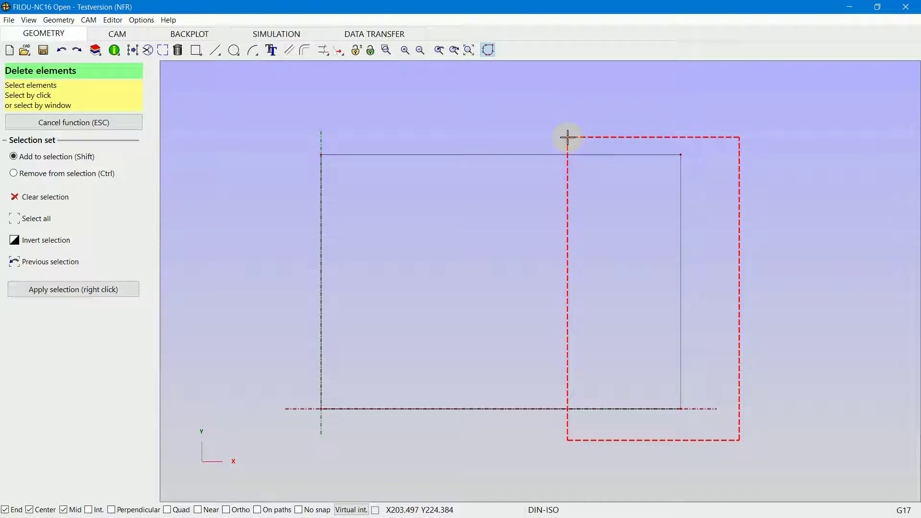
click(568, 138)
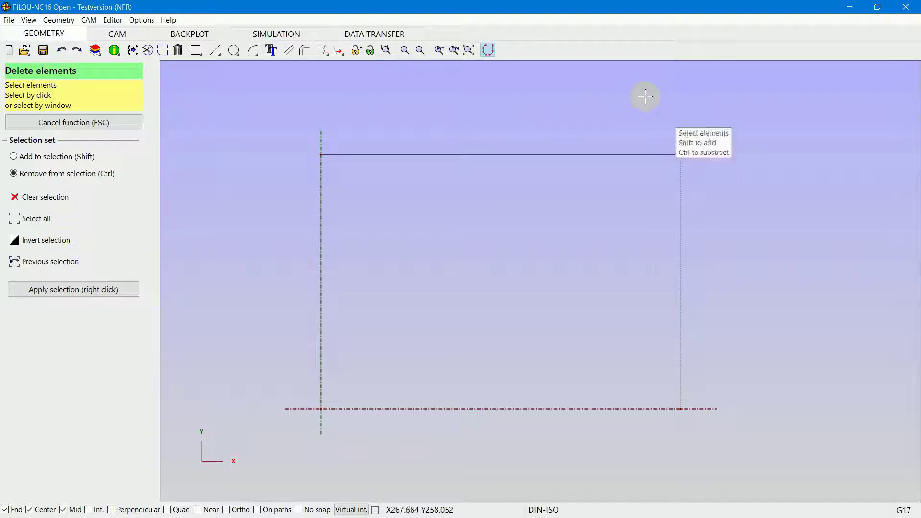
- Add the upper frame line to the selection set, and remove that same line from it again
click(14, 157)
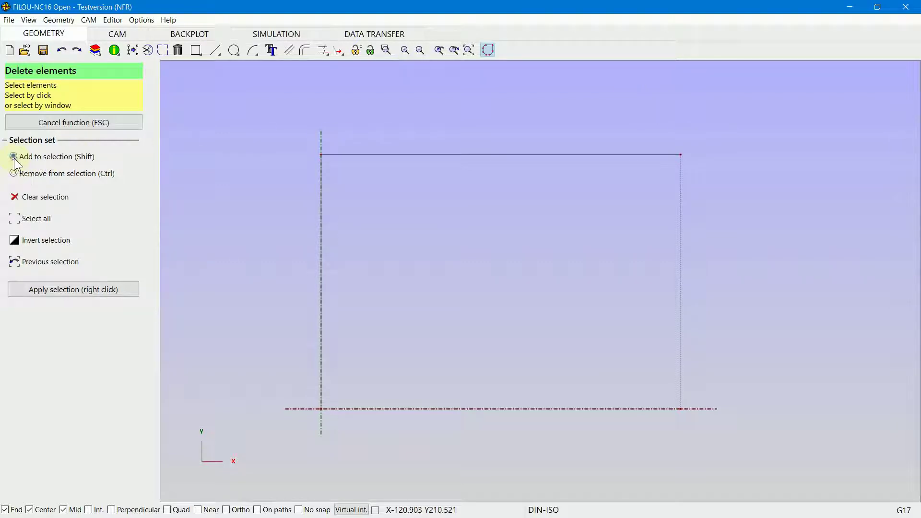
click(457, 144)
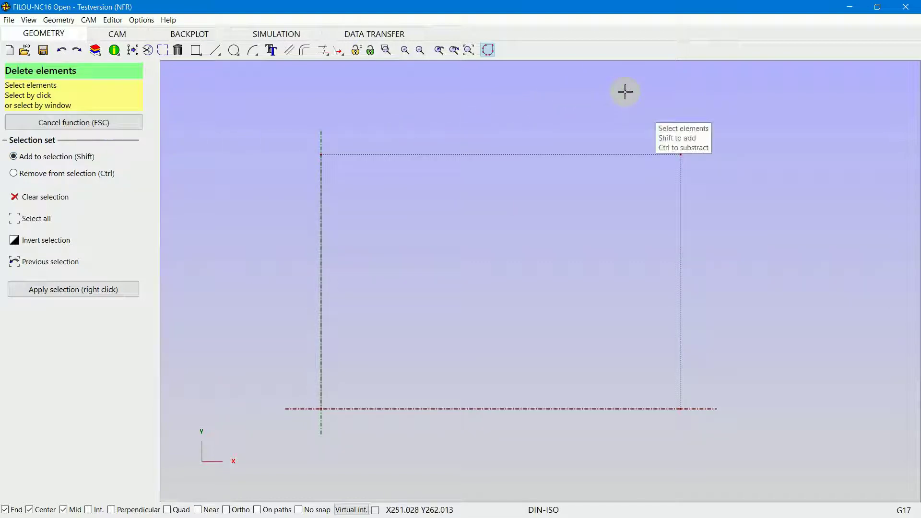
key(ctrl)
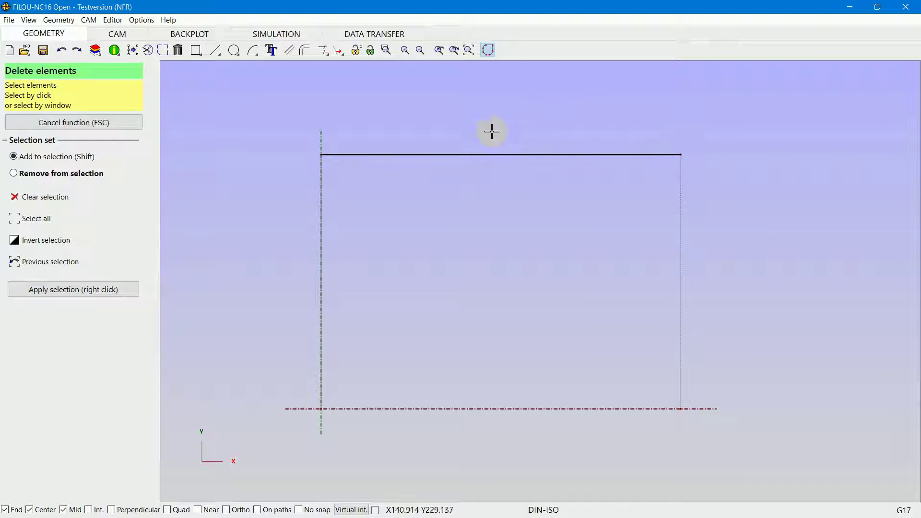
ctrl+click(452, 149)
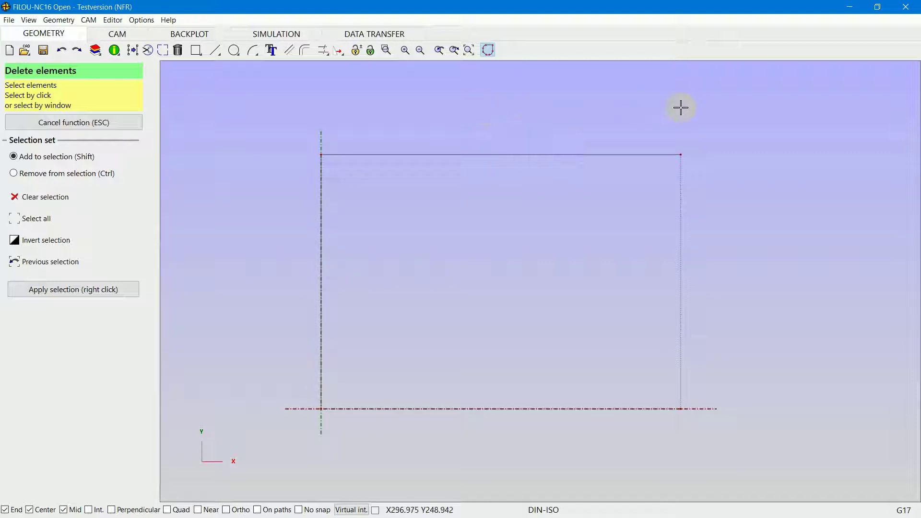
- Select all elements of the drawing and delete them
click(49, 218)
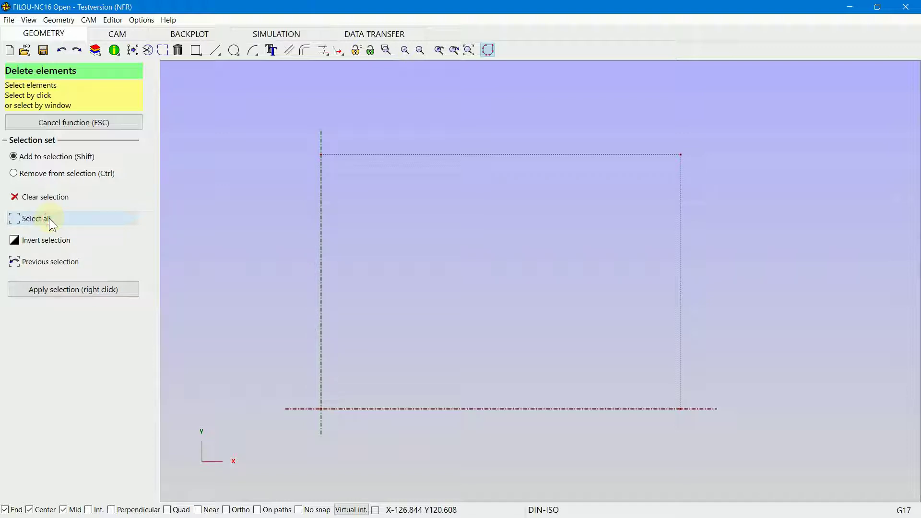
click(96, 288)
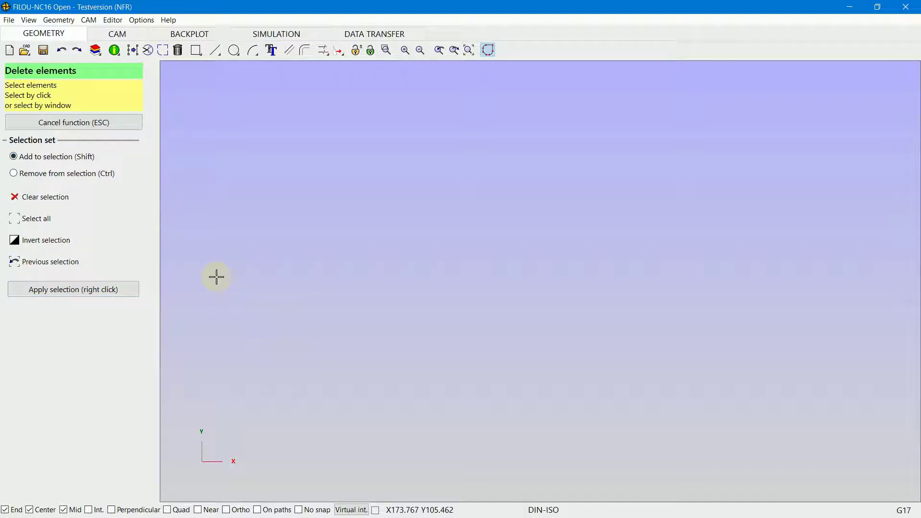
- Draw a two-point line starting freehand at about X176 Y104, with its end point at relative coordinates X0 Y11
click(216, 51)
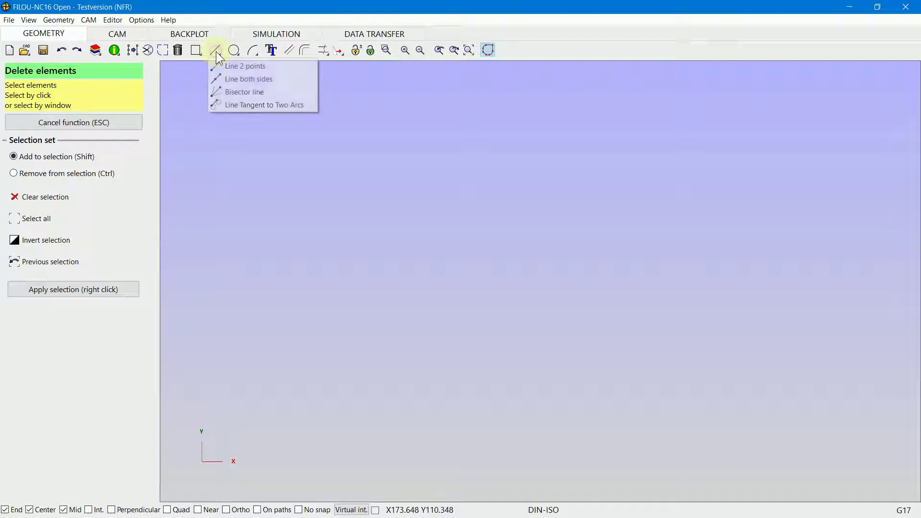
click(247, 65)
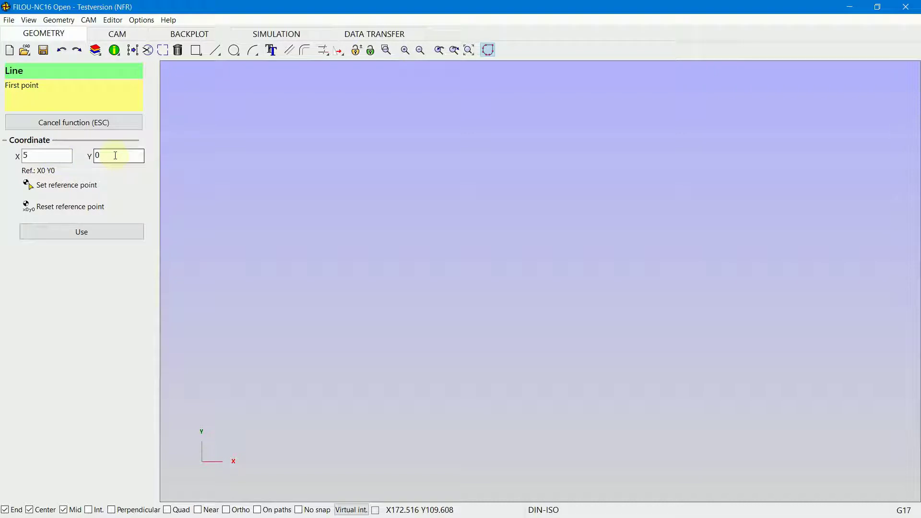
click(317, 353)
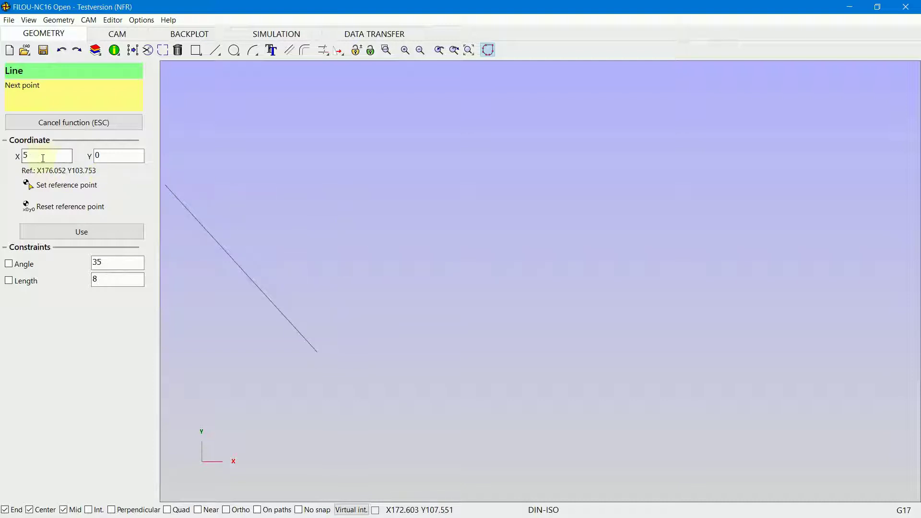
click(102, 156)
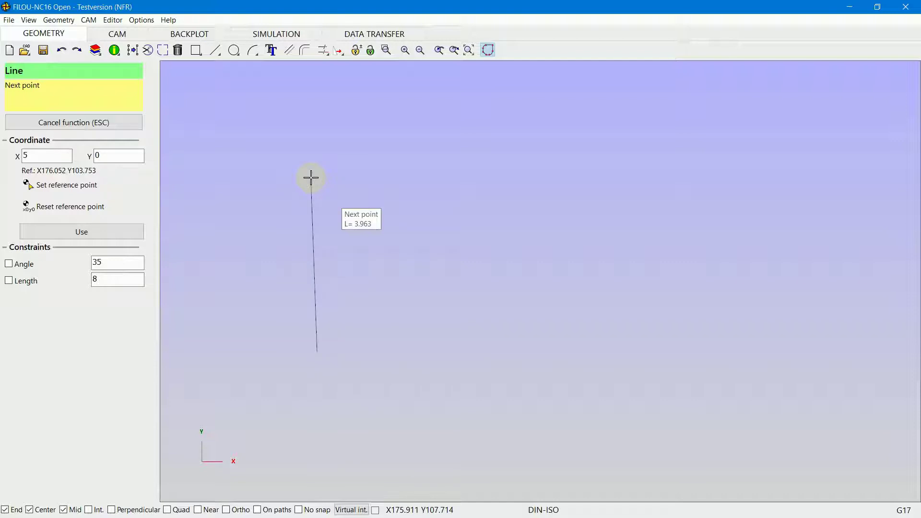
double_click(48, 158)
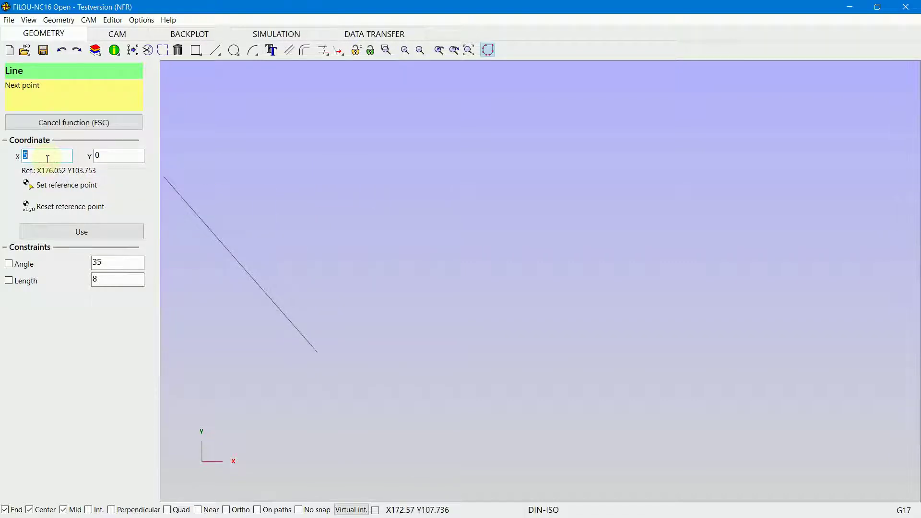
text(0)
key(Tab)
text(11)
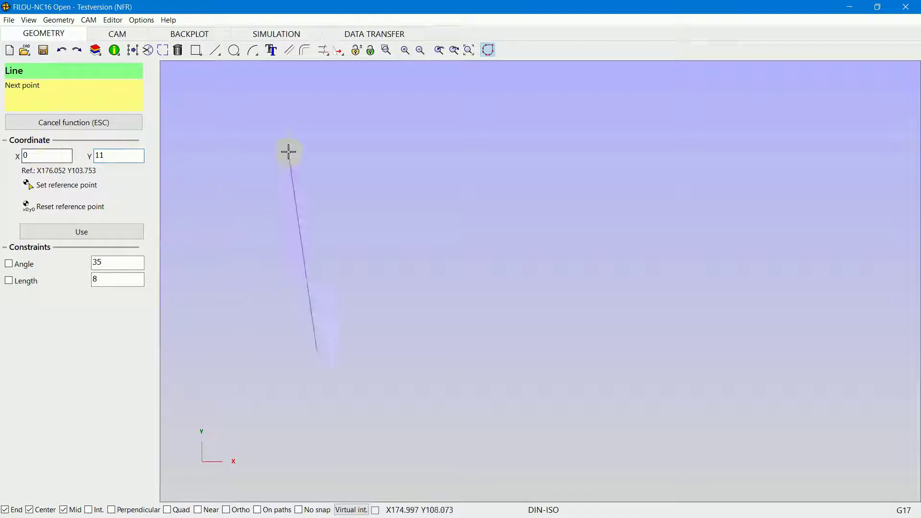
click(125, 228)
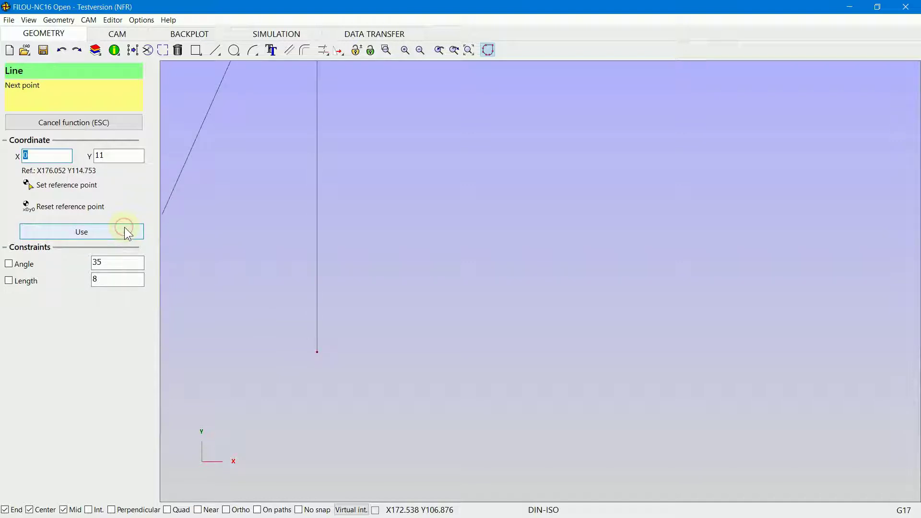
- Continue the line from the upper end of the vertical segment to relative coordinates X11 Y0
scroll(299, 303, down, 7)
scroll(315, 201, up, 4)
scroll(315, 200, up, 1)
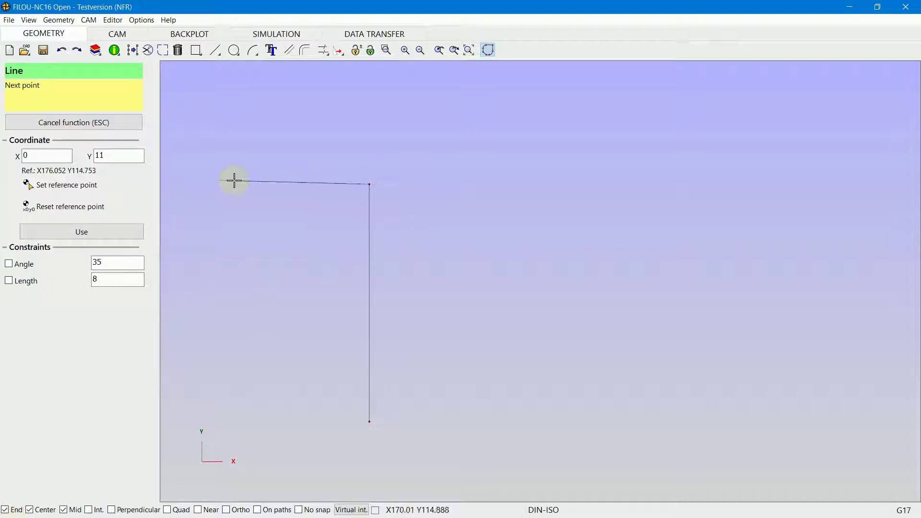
double_click(46, 154)
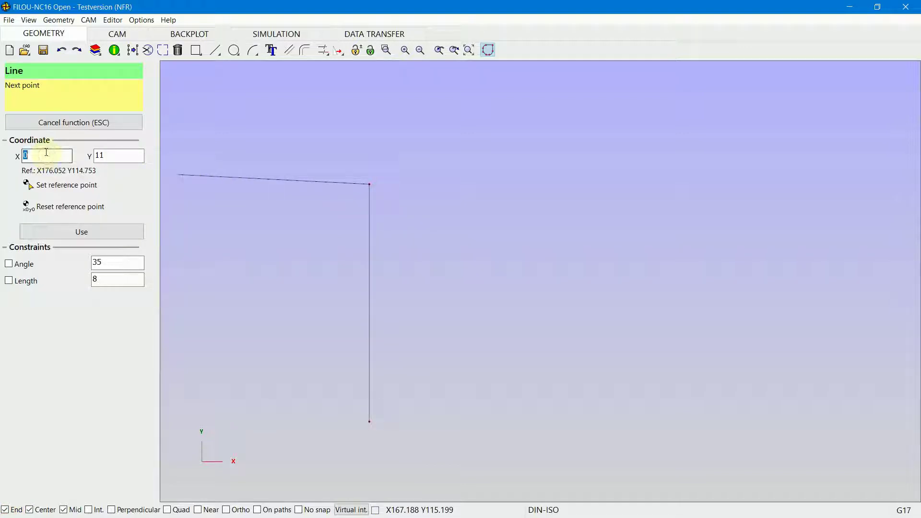
double_click(123, 156)
text(0)
click(85, 232)
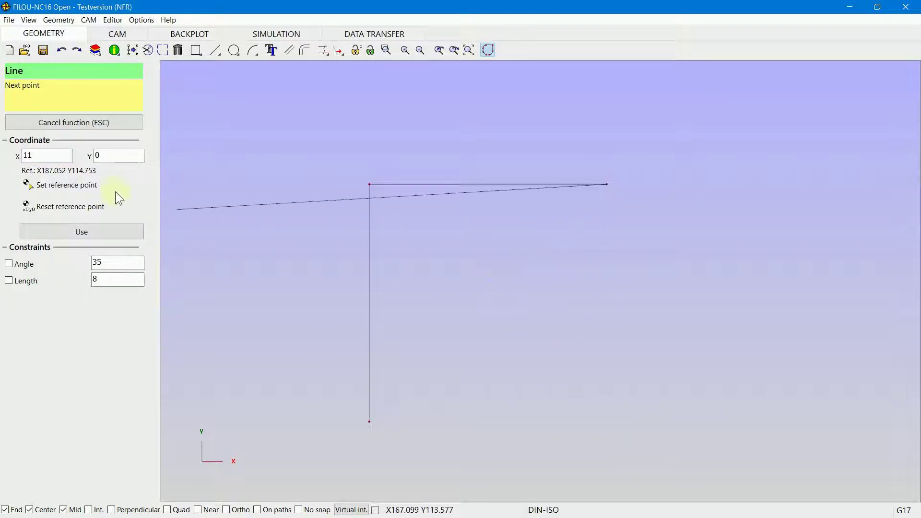
- Add the square's right side as a line to relative coordinates X0 Y-11
double_click(57, 154)
text(0)
key(Tab)
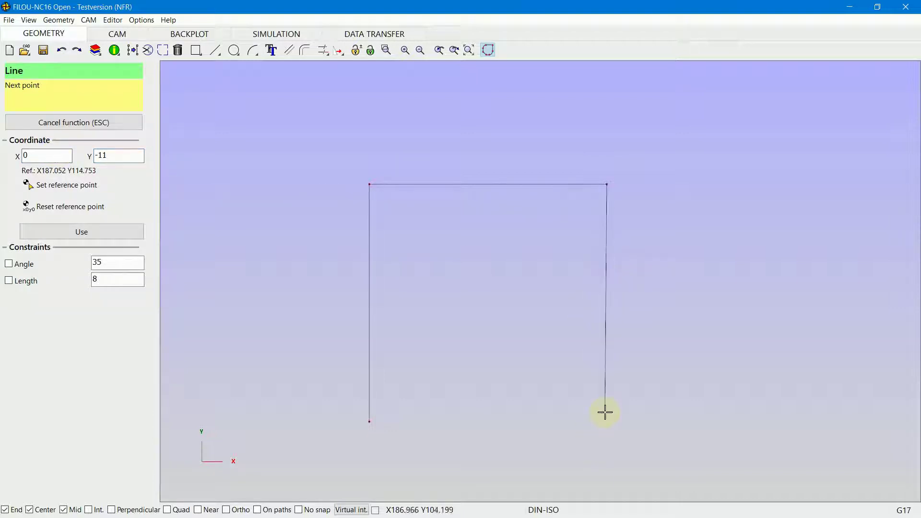
click(113, 231)
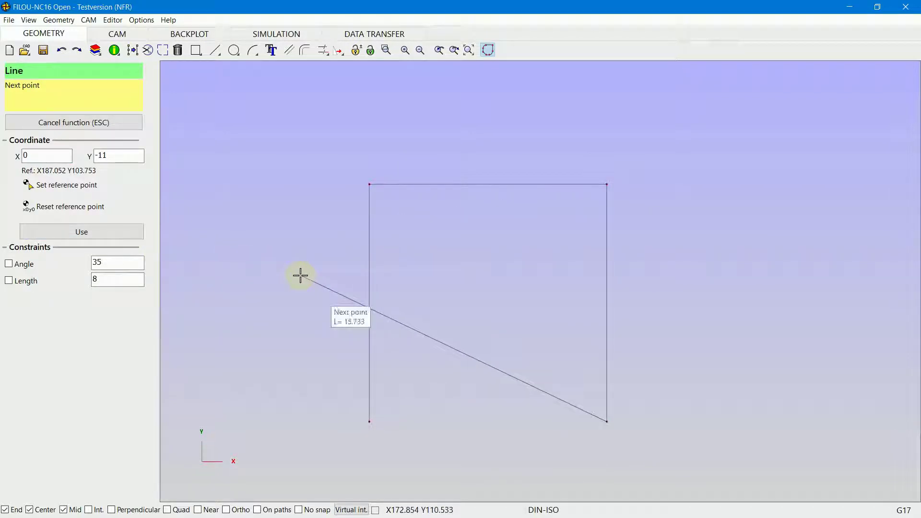
- Close the square by snapping the last line to the starting point of the first line, and end the line chain
click(50, 157)
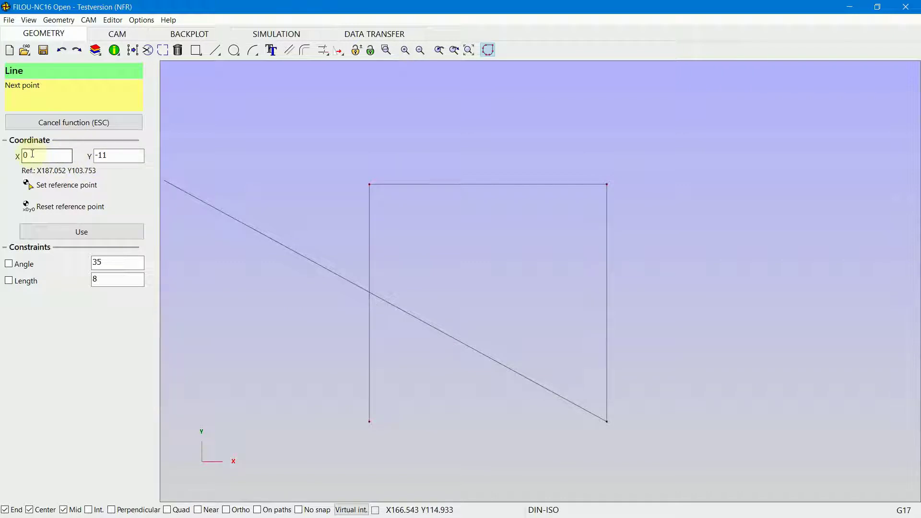
click(111, 154)
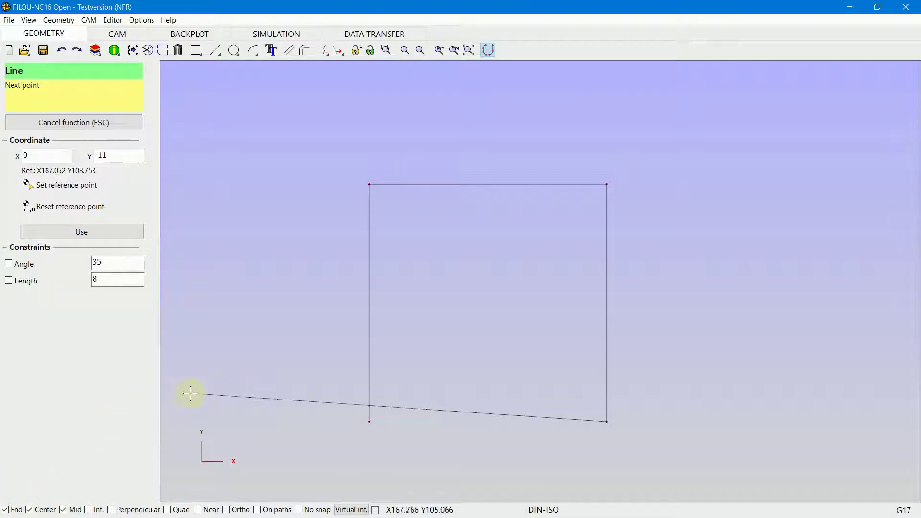
click(364, 399)
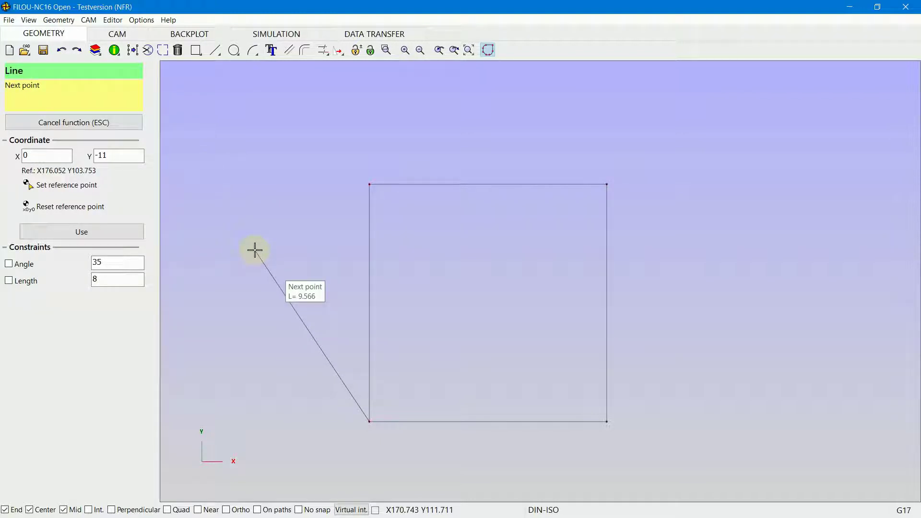
key(Escape)
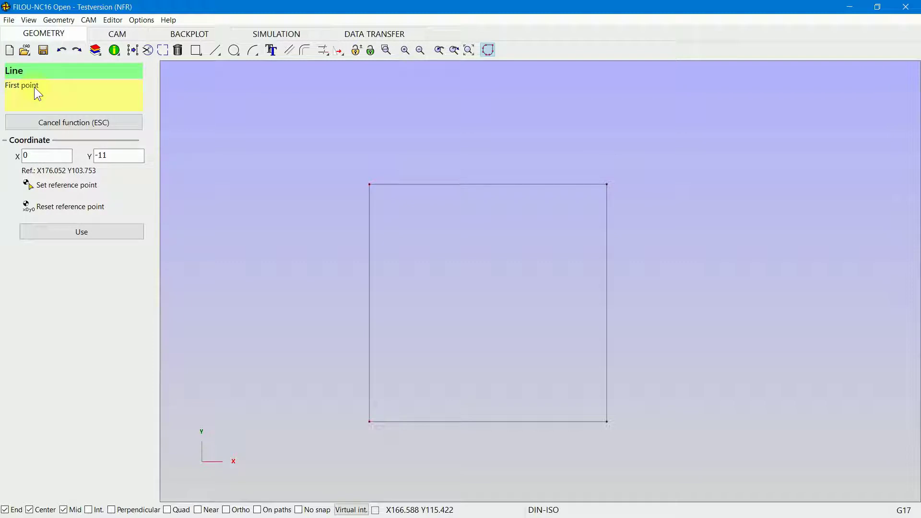
- Set the reference point for the line coordinates to the square's lower-right corner
scroll(211, 190, down, 2)
scroll(208, 190, down, 3)
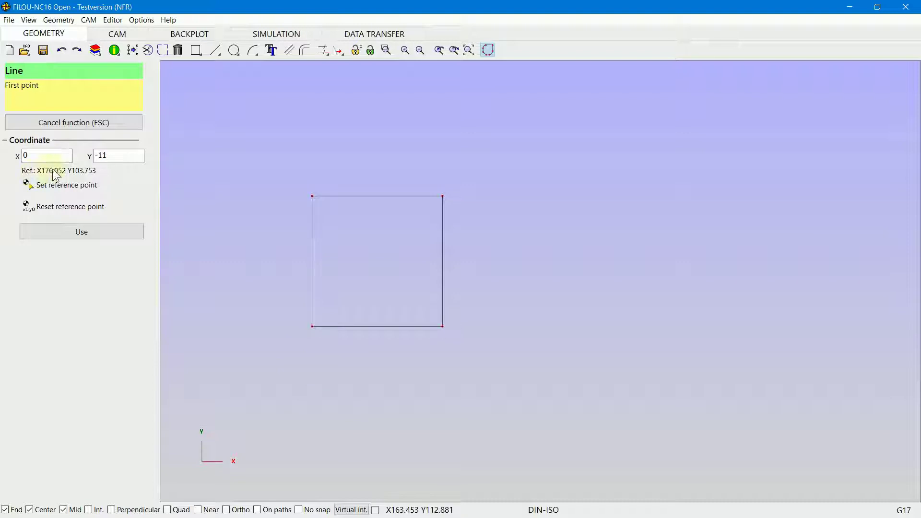
click(75, 185)
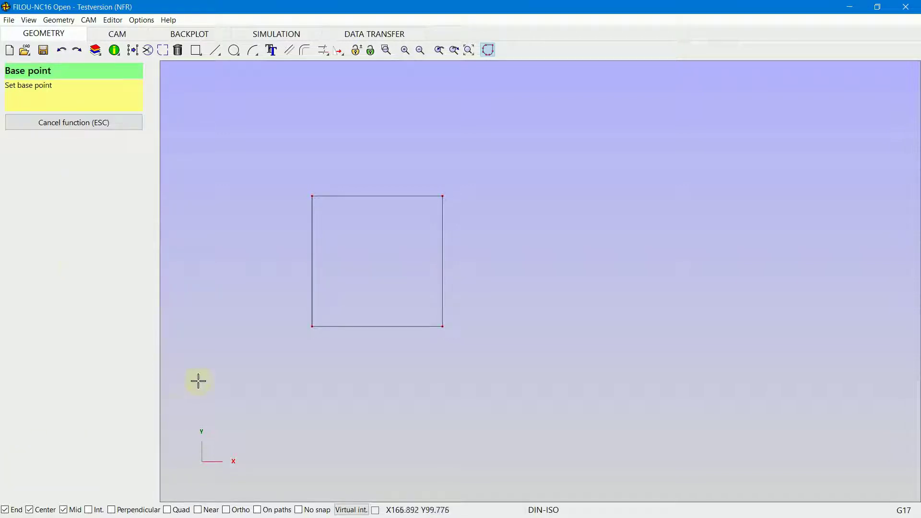
click(432, 323)
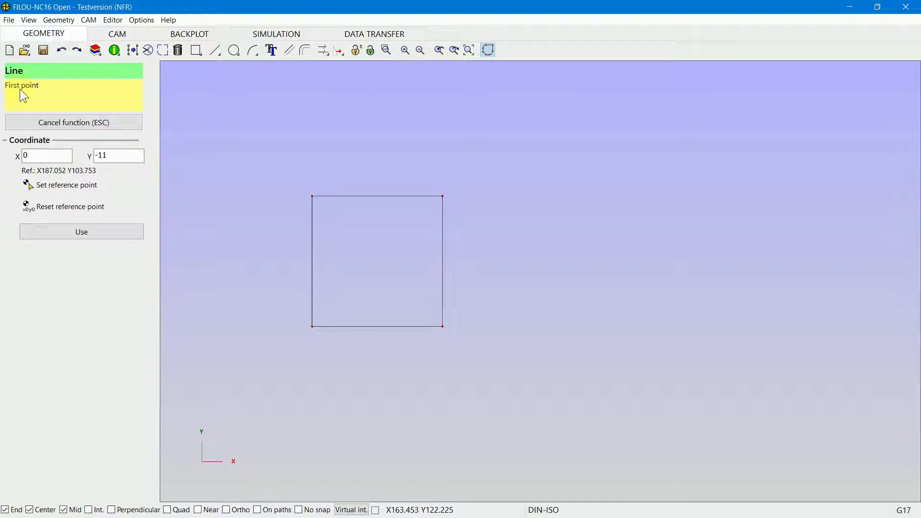
- Start a new line at relative coordinates X5 Y0 from the square's lower-right corner
click(52, 155)
double_click(39, 156)
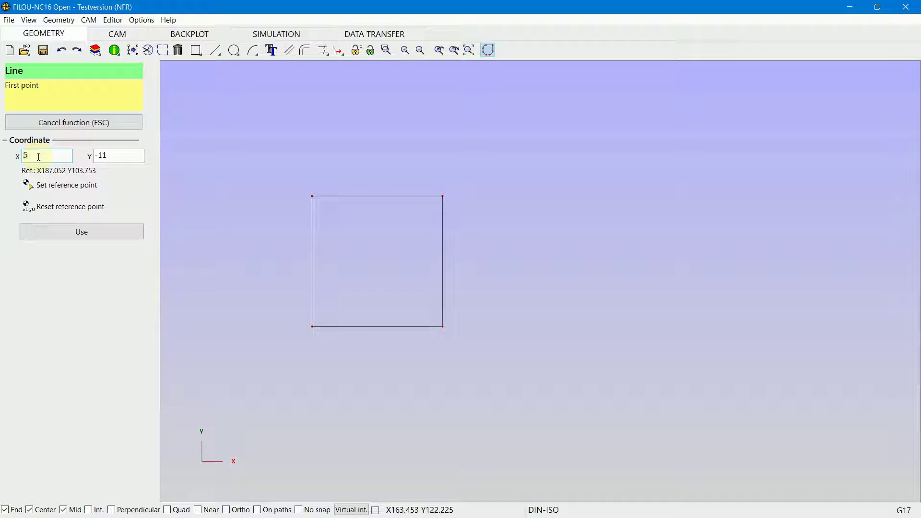
key(Tab)
text(0)
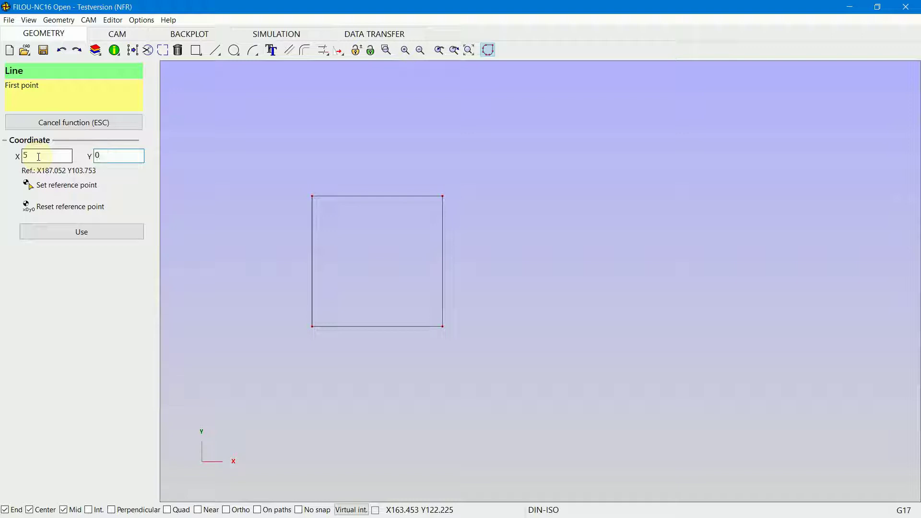
click(93, 235)
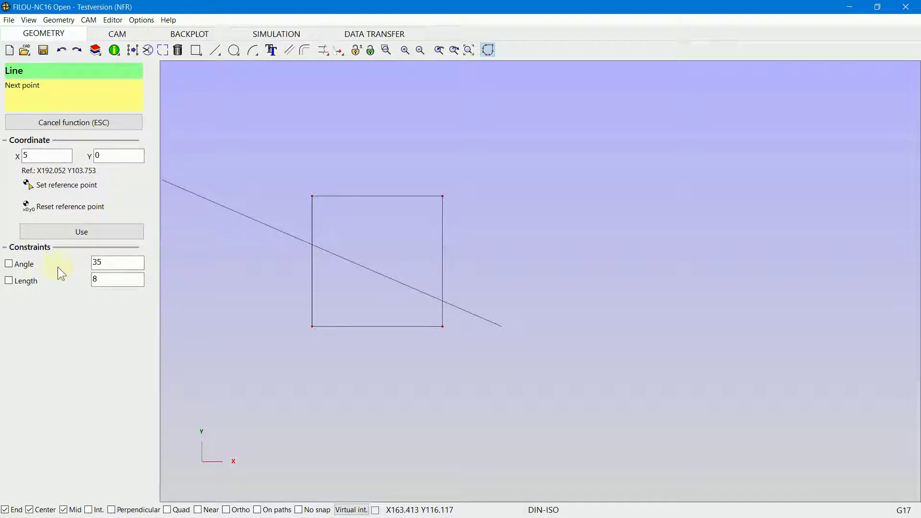
- Draw a second square from that start point using Ortho lines constrained to length 8, and end the line chain
click(10, 281)
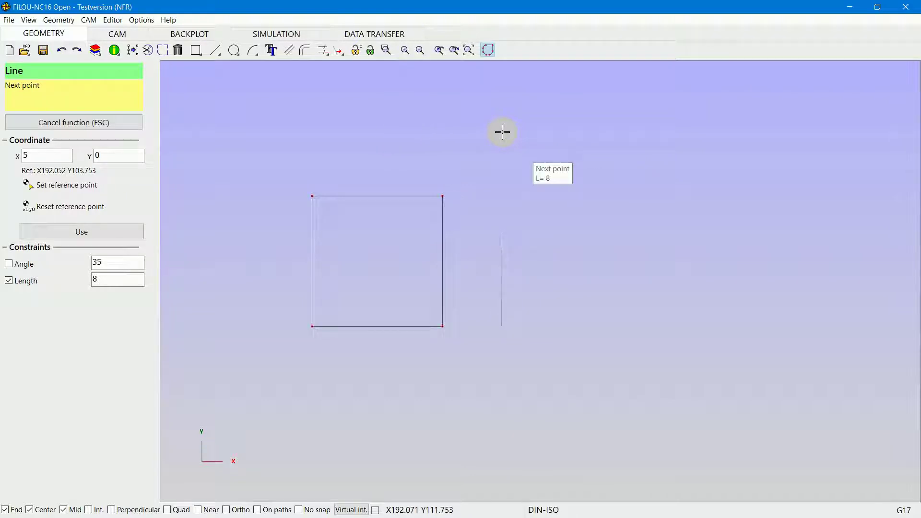
click(226, 510)
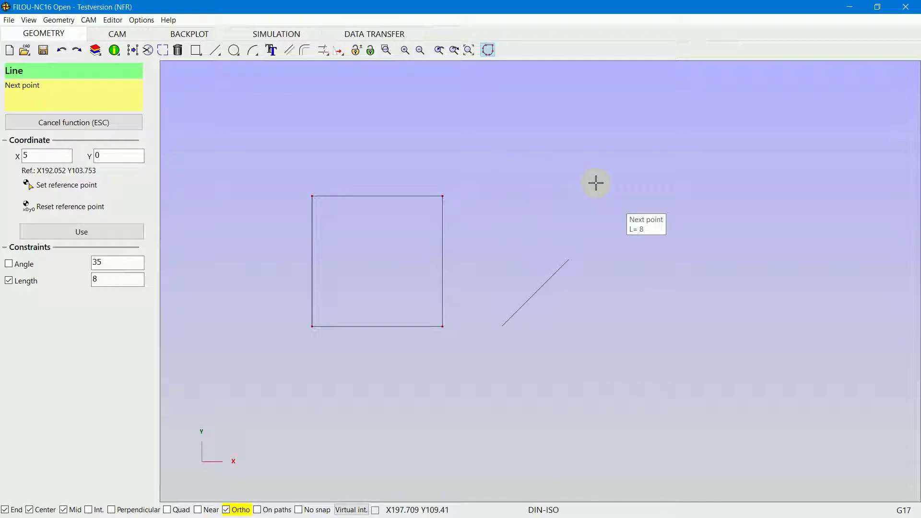
click(537, 164)
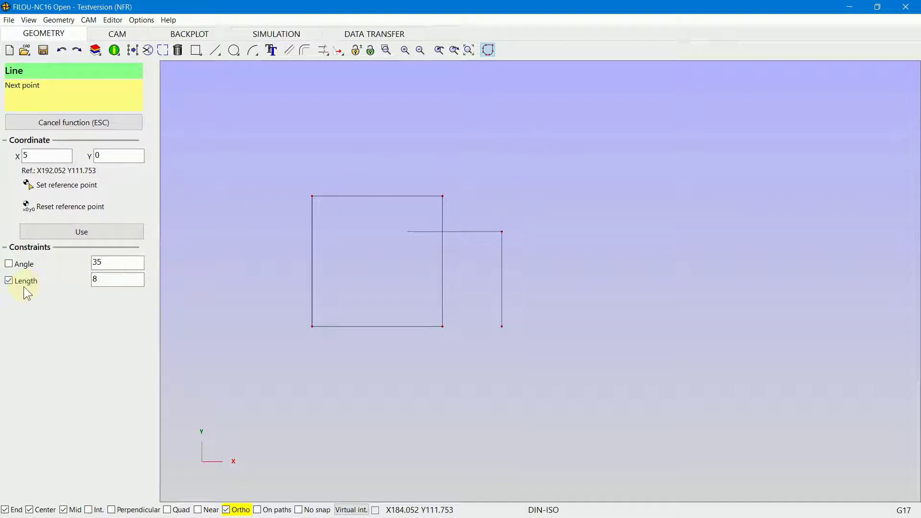
click(613, 221)
click(598, 315)
click(534, 347)
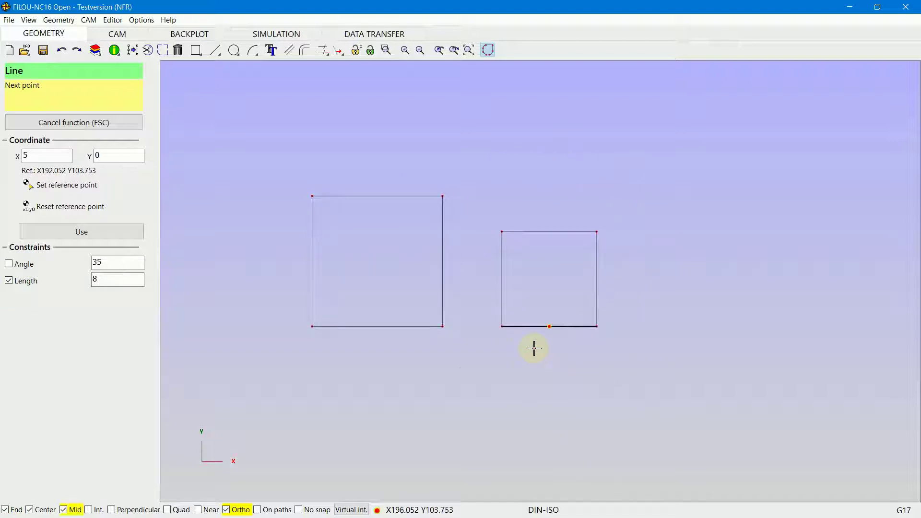
key(Escape)
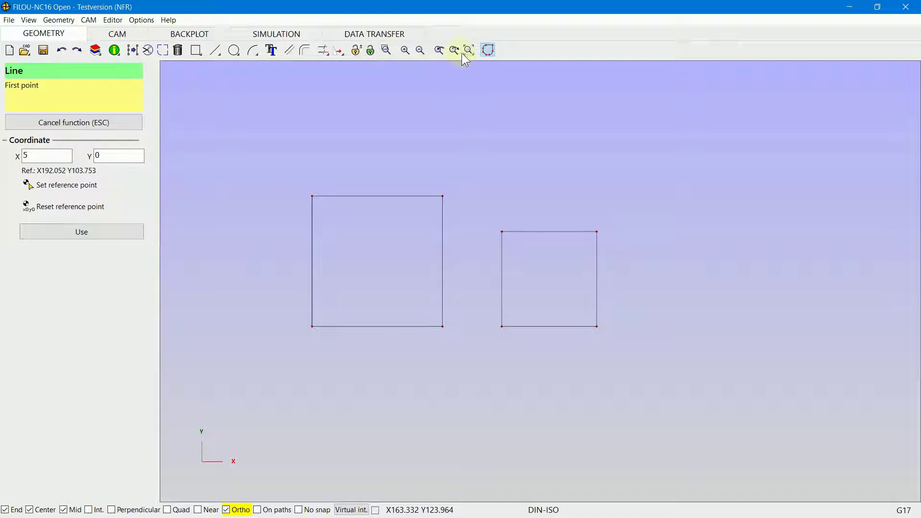
- Measure the distance between the two upper corners of the larger square, and close the result
click(115, 51)
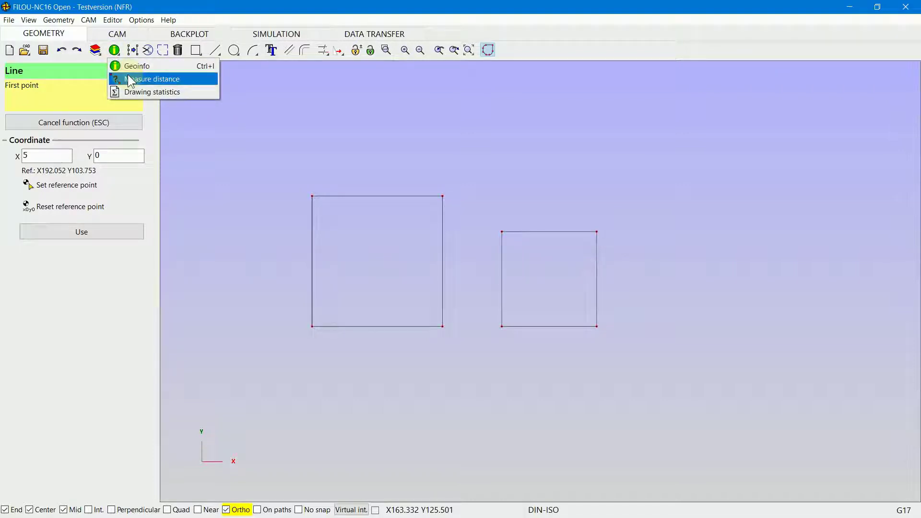
click(158, 77)
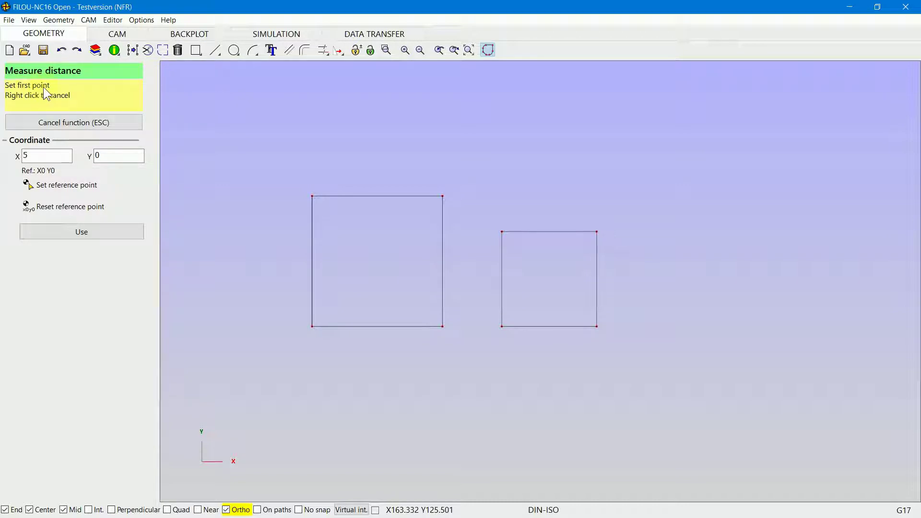
click(323, 194)
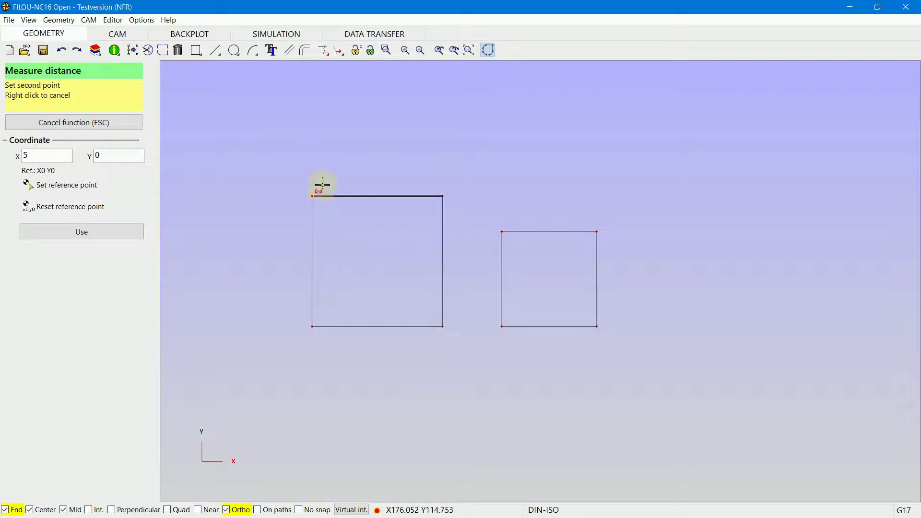
click(433, 178)
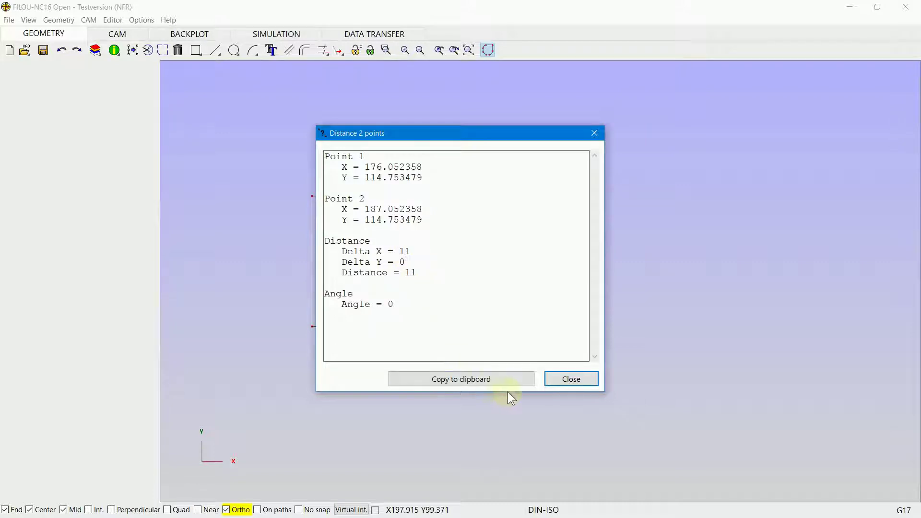
click(548, 376)
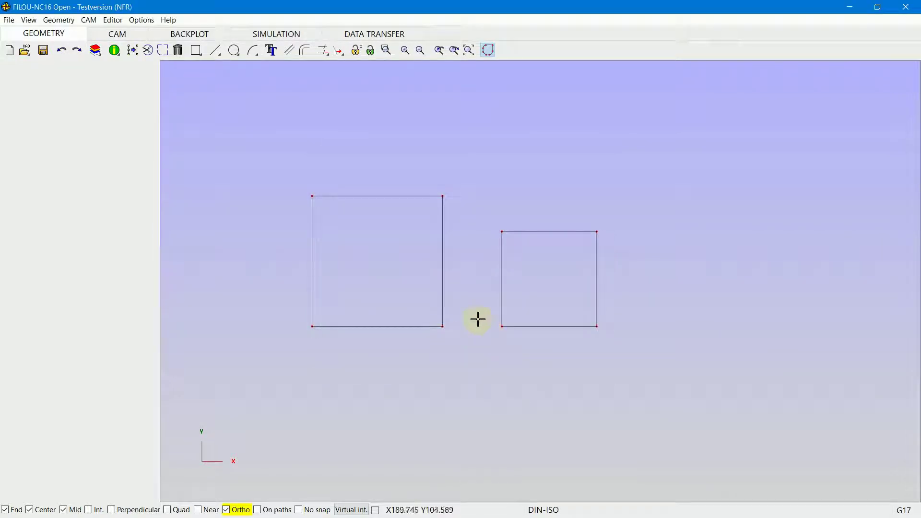
- Measure the gap between the larger square's lower-right corner and the smaller square's lower-left corner
click(114, 49)
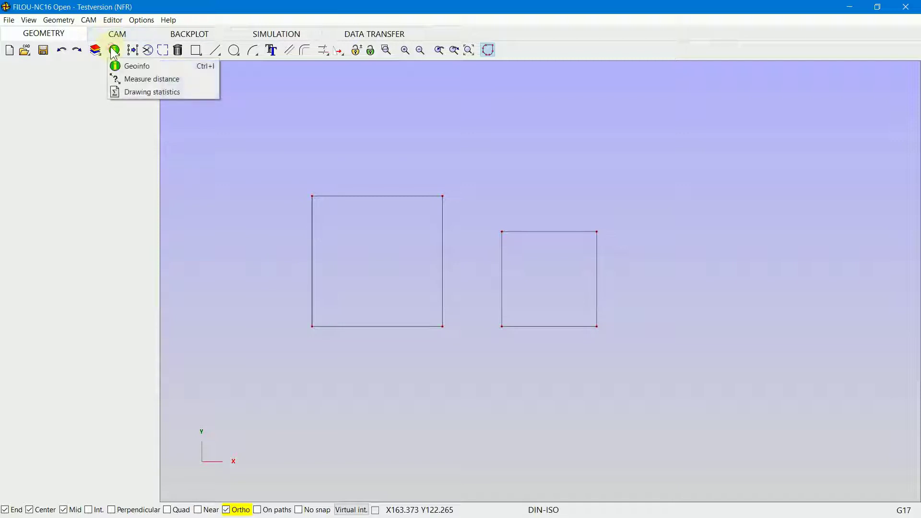
click(138, 79)
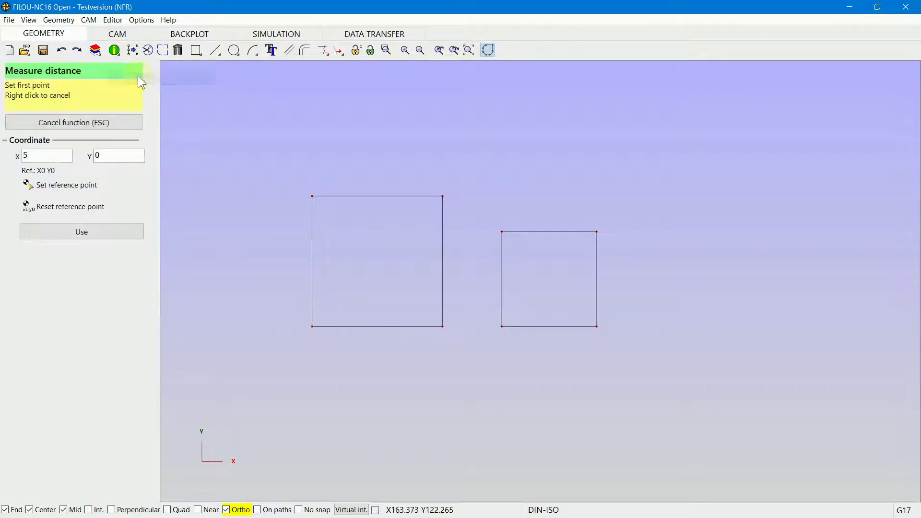
click(439, 336)
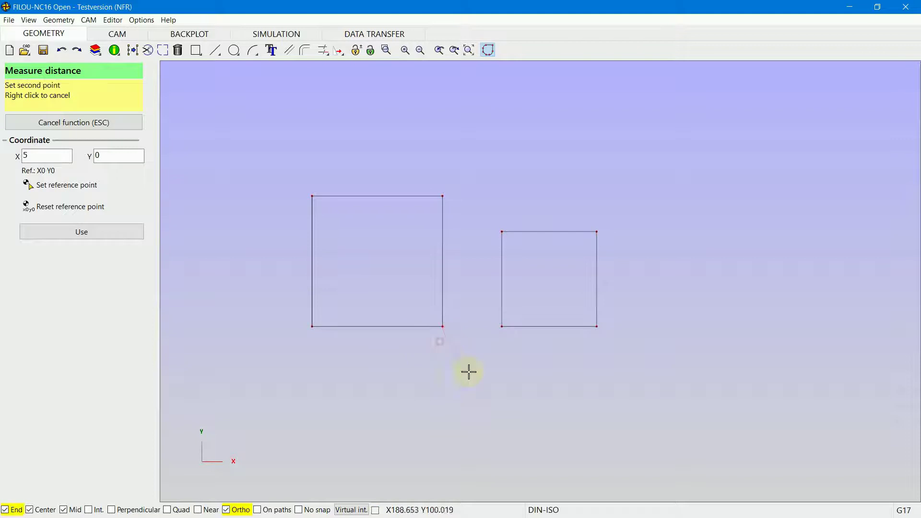
click(504, 331)
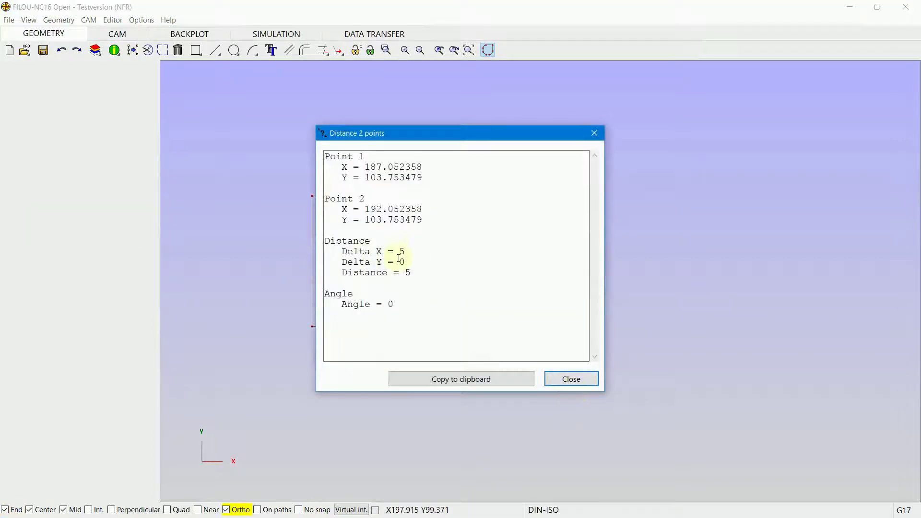
click(569, 380)
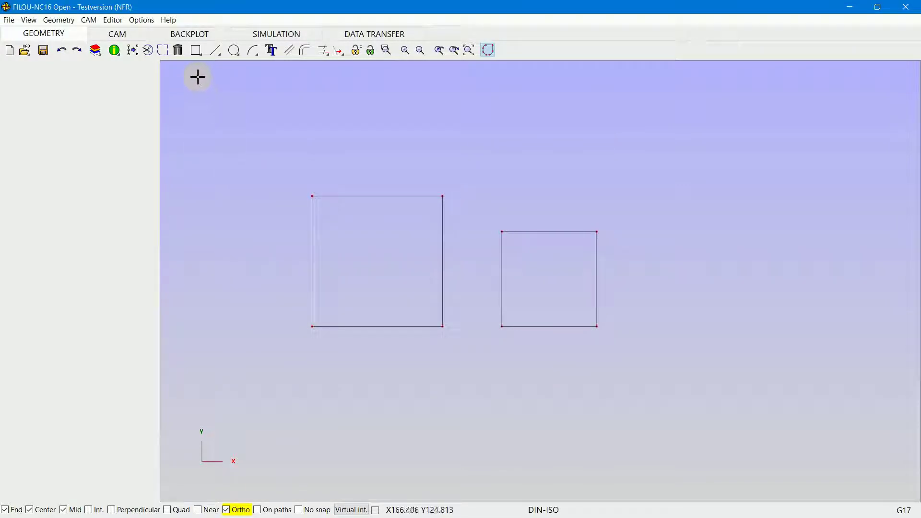
- Draw a corner-point rectangle from the smaller square's lower-right corner to the larger square's upper-left corner
click(195, 52)
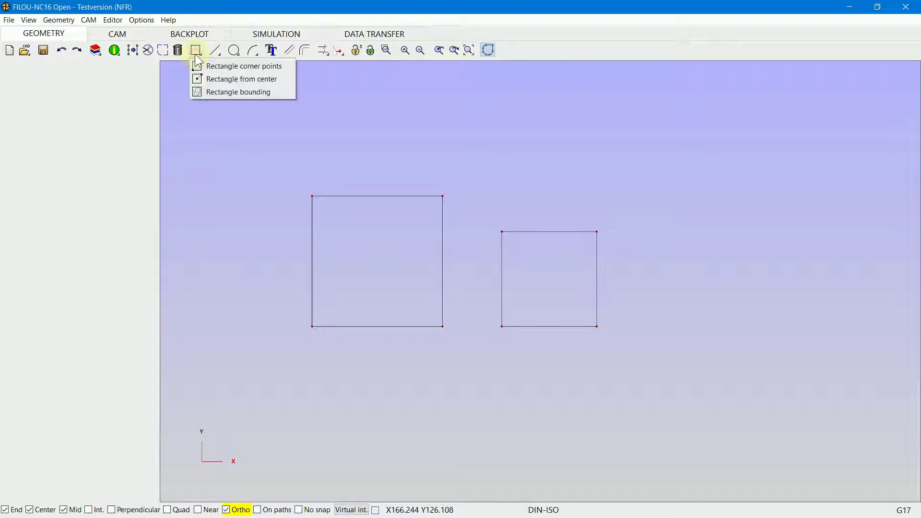
click(213, 73)
click(33, 156)
text(5)
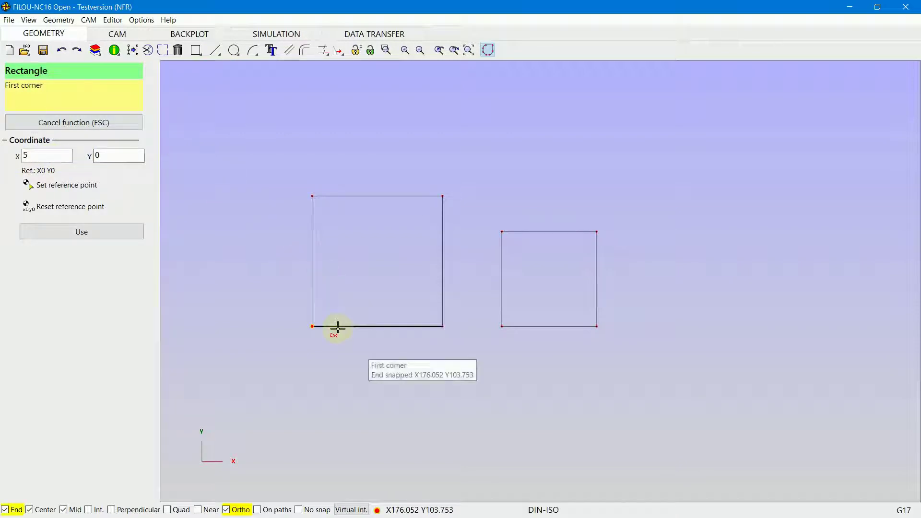
click(582, 334)
click(320, 207)
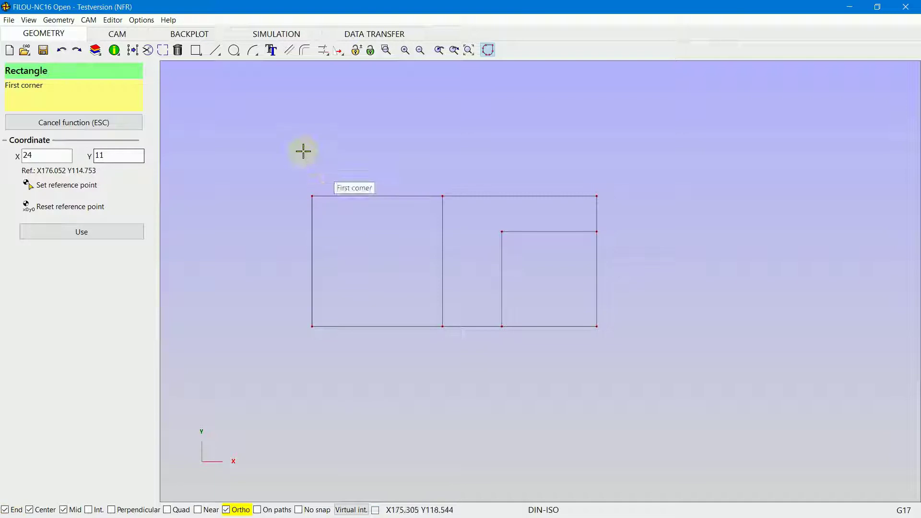
- Draw a rectangle from center above the squares at about X186.4 Y121, with length 25 and width 12
click(195, 50)
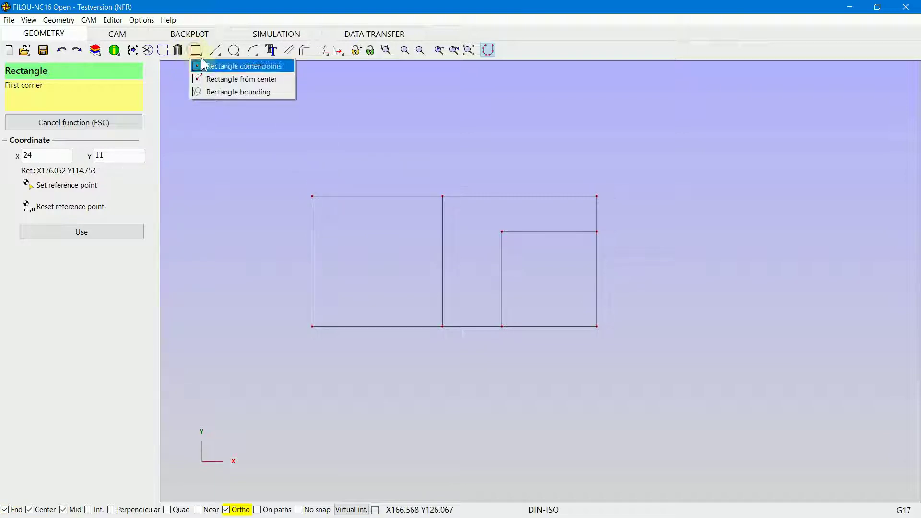
click(223, 79)
scroll(242, 287, down, 1)
scroll(241, 287, down, 1)
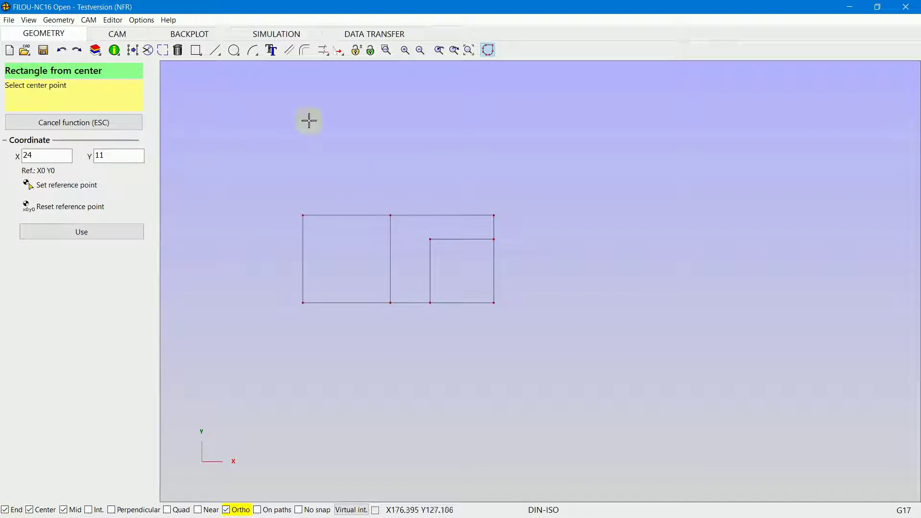
click(385, 166)
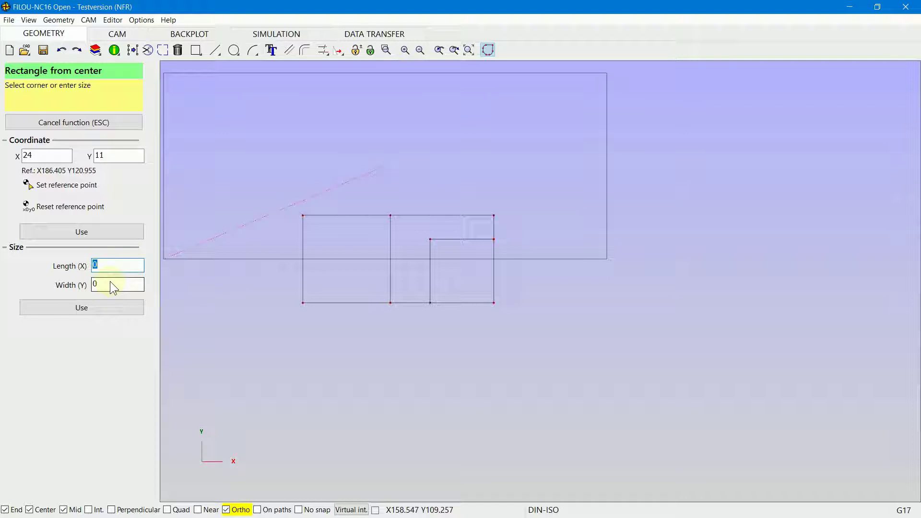
text(250)
click(111, 281)
text(12)
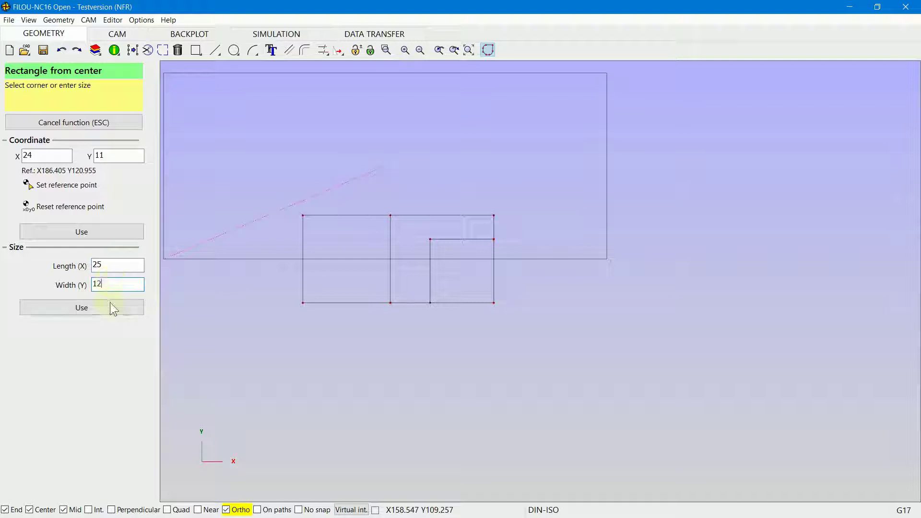
click(115, 308)
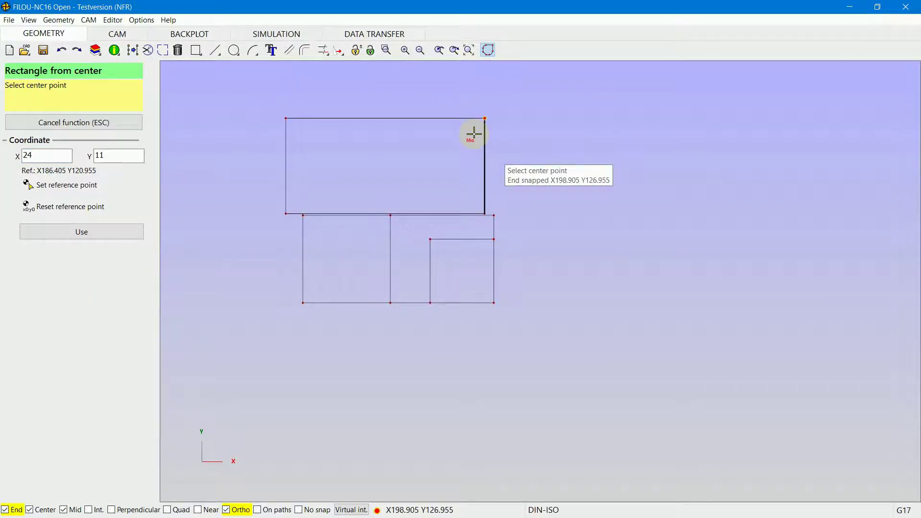
- Create a bounding rectangle around all the drawn elements
click(197, 51)
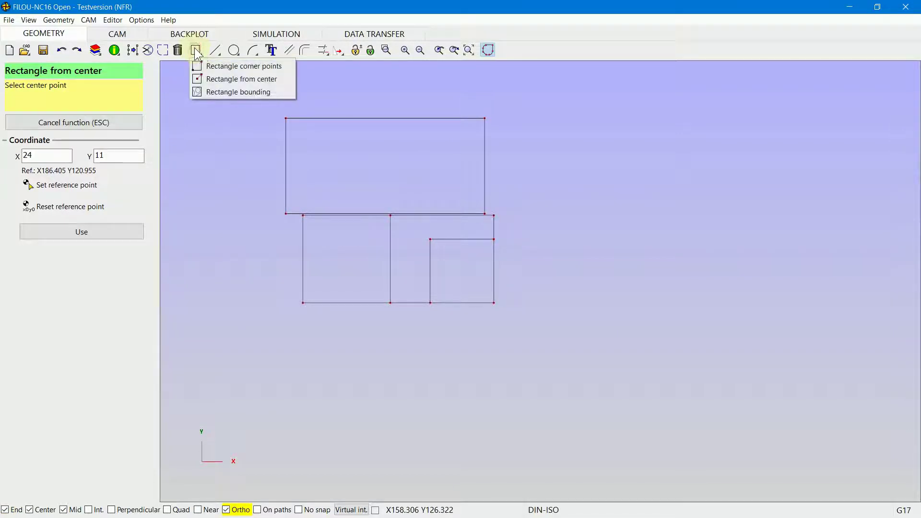
click(218, 92)
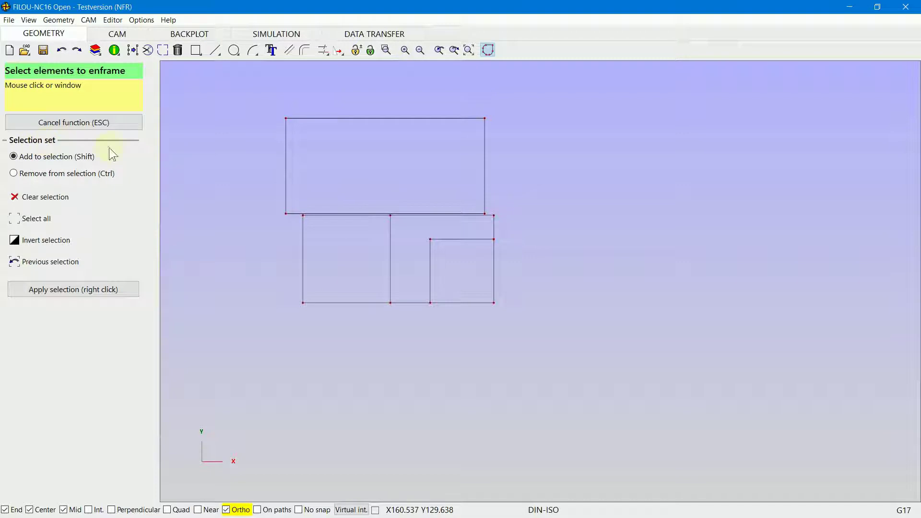
drag(224, 93, 546, 382)
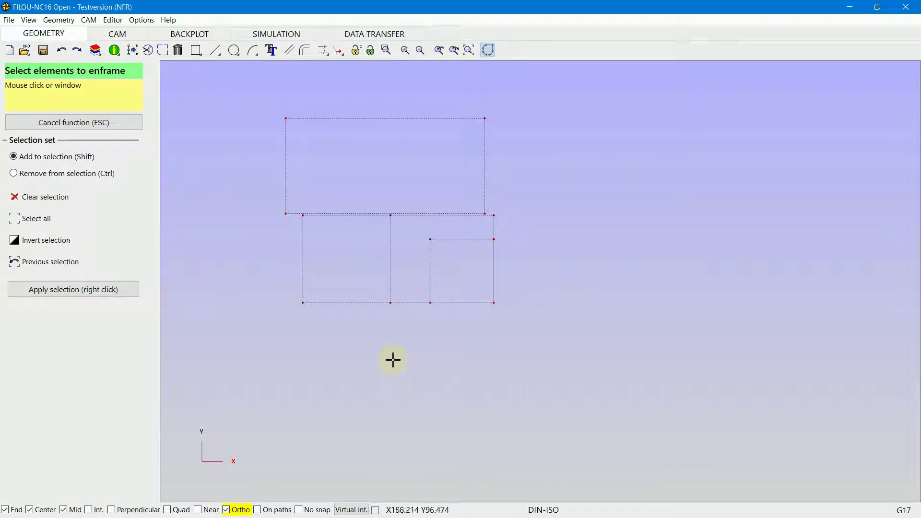
click(92, 289)
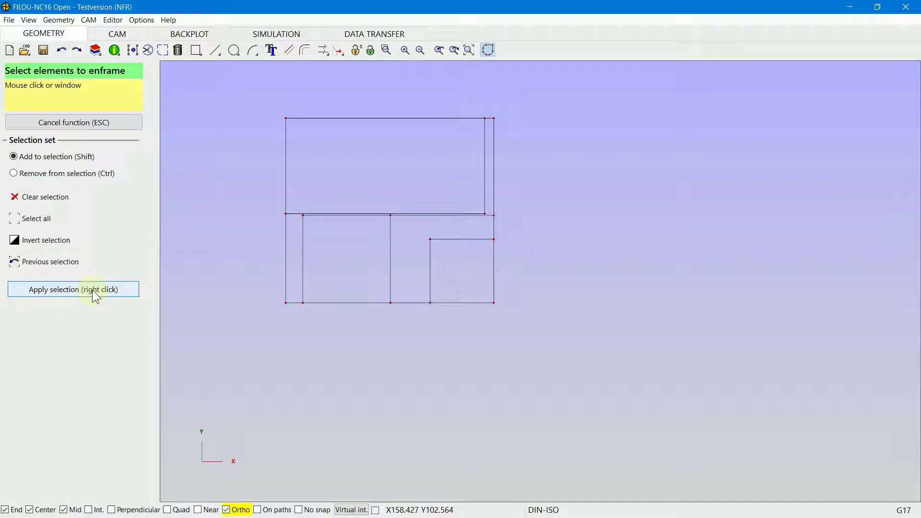
- Draw a horizontal both-sides line below the shapes, centered at about X190.3 Y95.9 and extending about 21.8 to each side
click(216, 49)
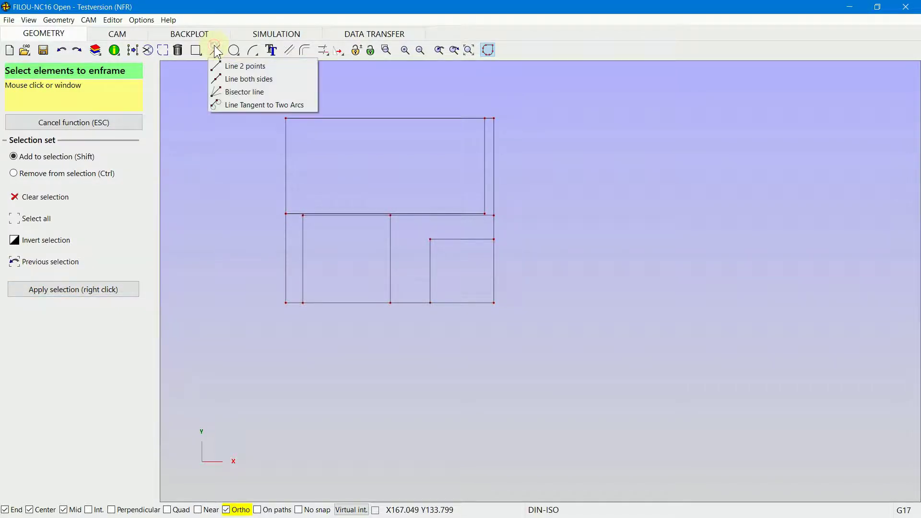
click(259, 79)
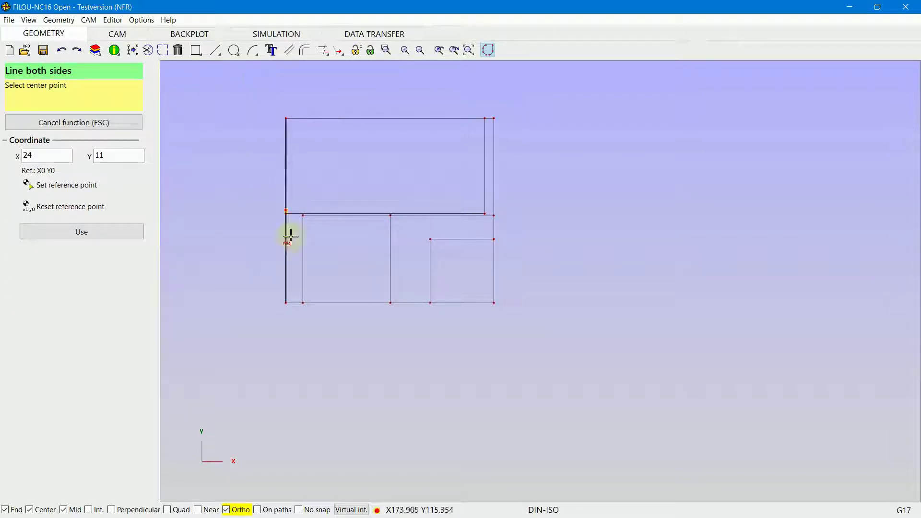
click(416, 365)
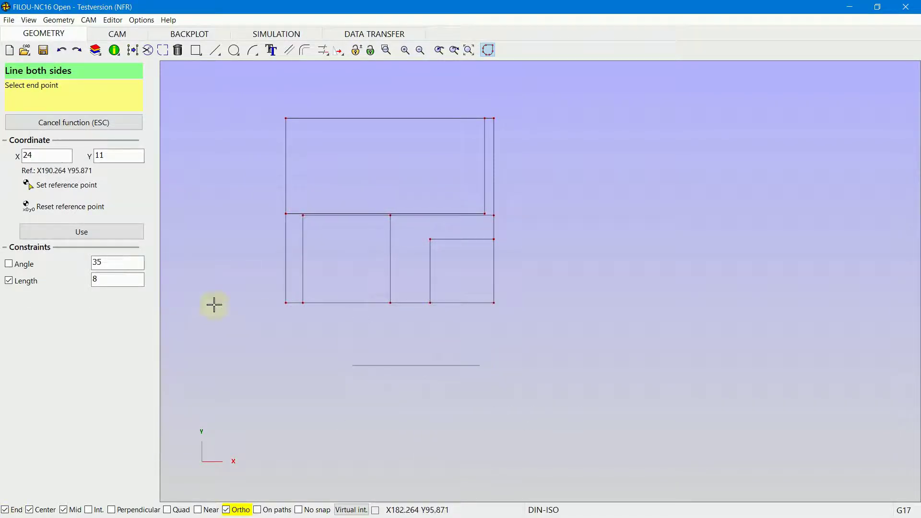
click(10, 281)
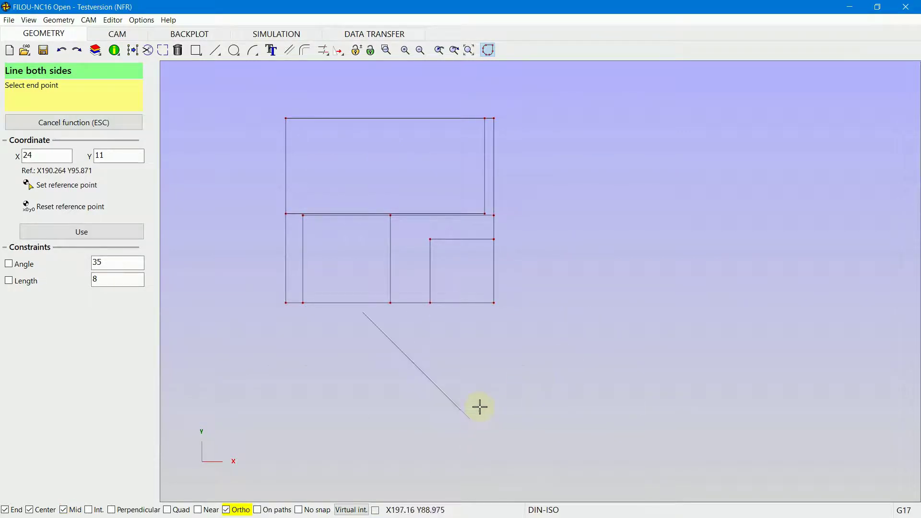
click(226, 510)
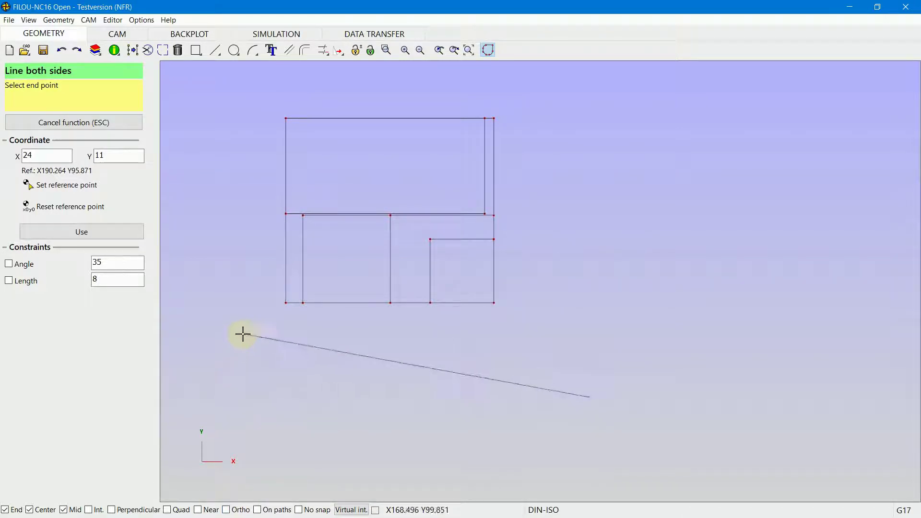
key(shift)
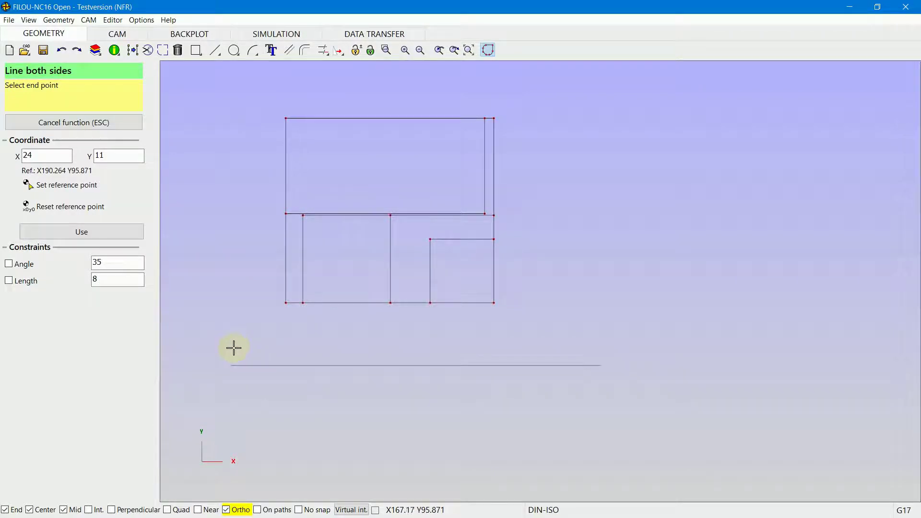
click(243, 346)
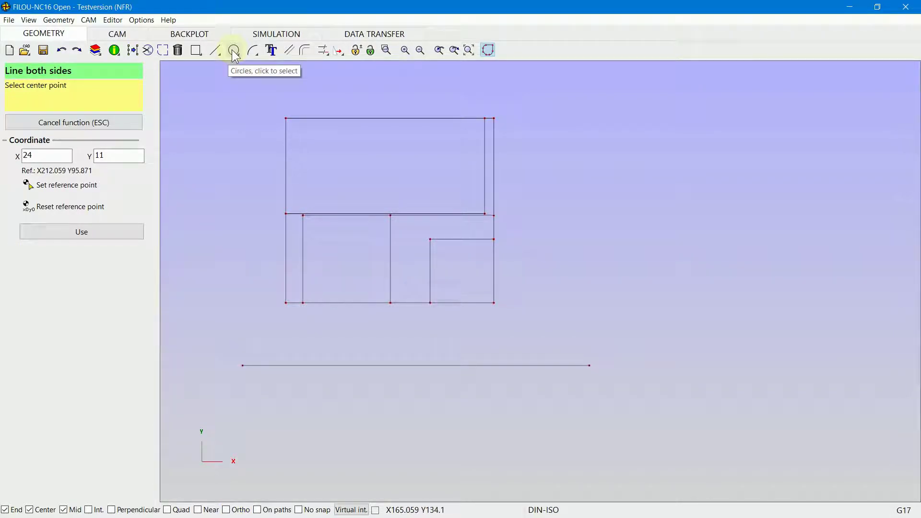
- Draw a center-radius circle with diameter 10 centered on the midpoint of the larger square's left side
click(232, 51)
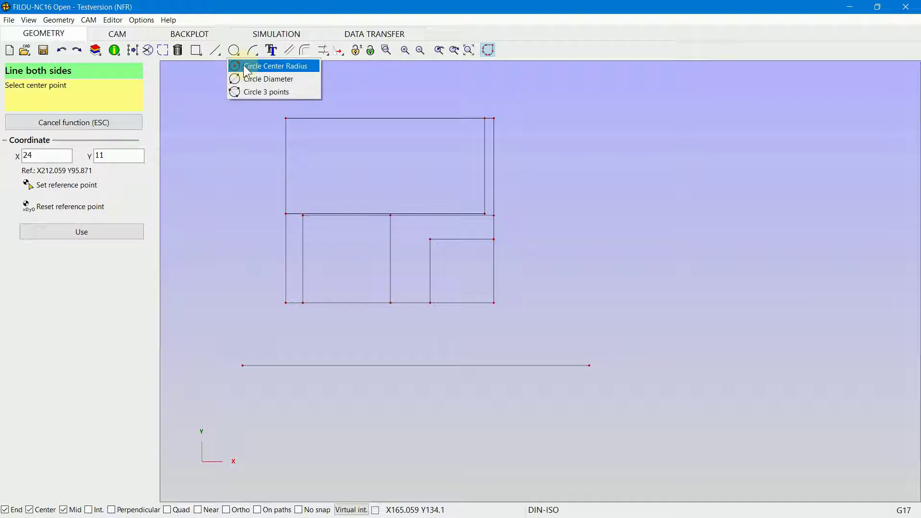
click(244, 65)
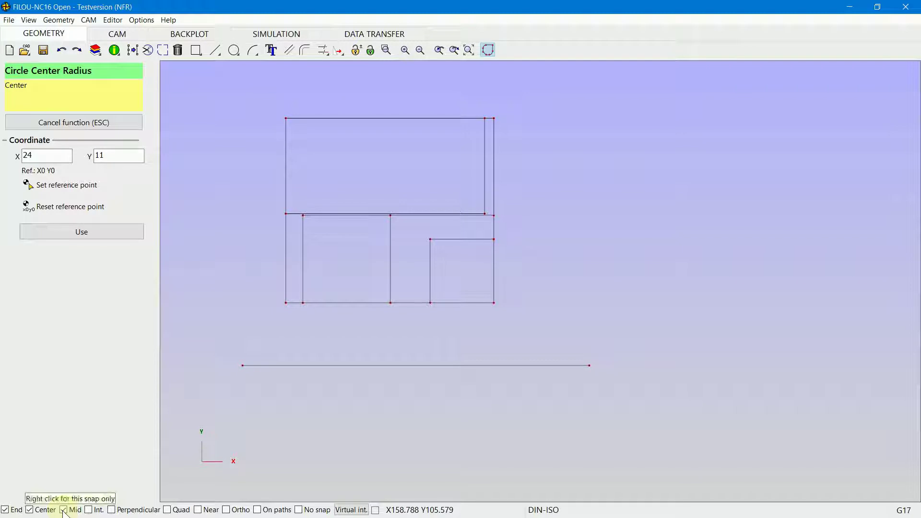
click(309, 260)
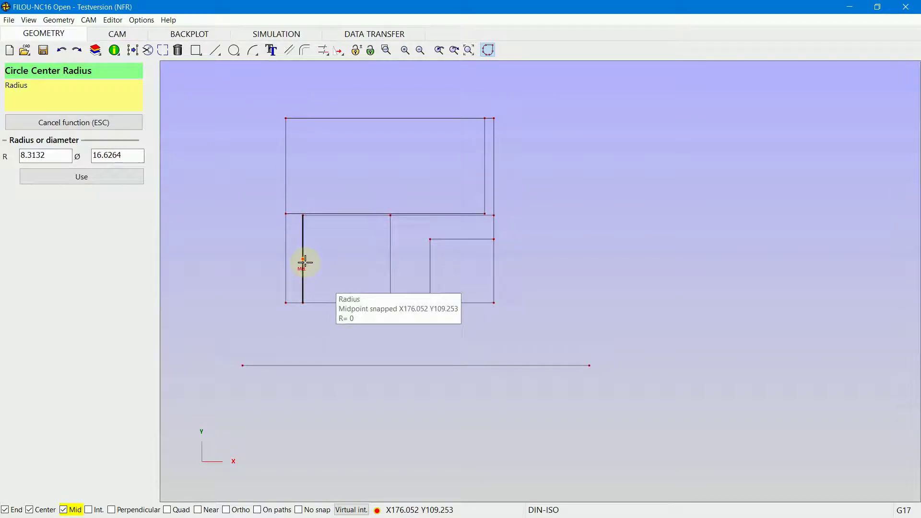
click(25, 156)
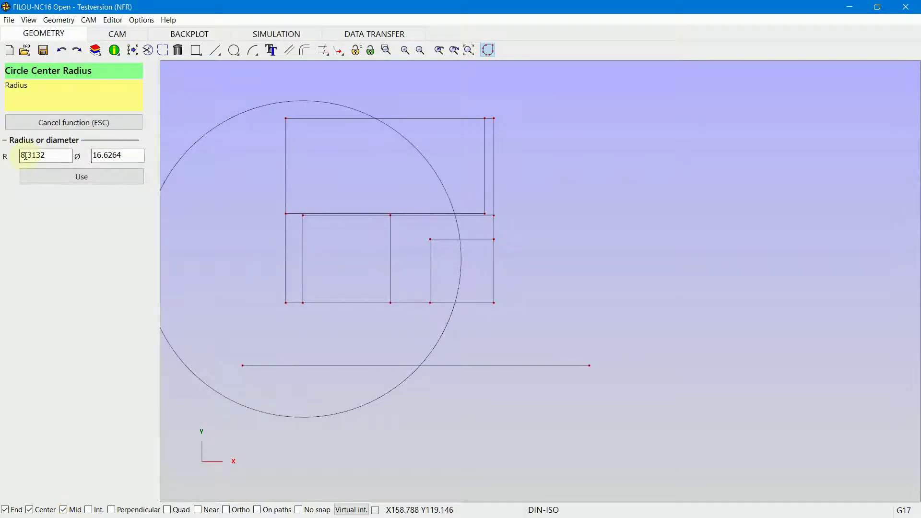
click(133, 157)
double_click(135, 156)
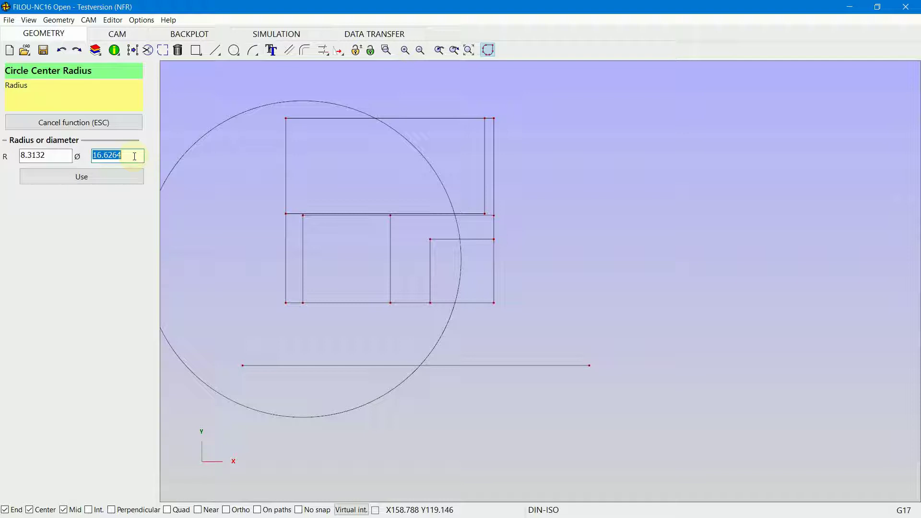
text(10)
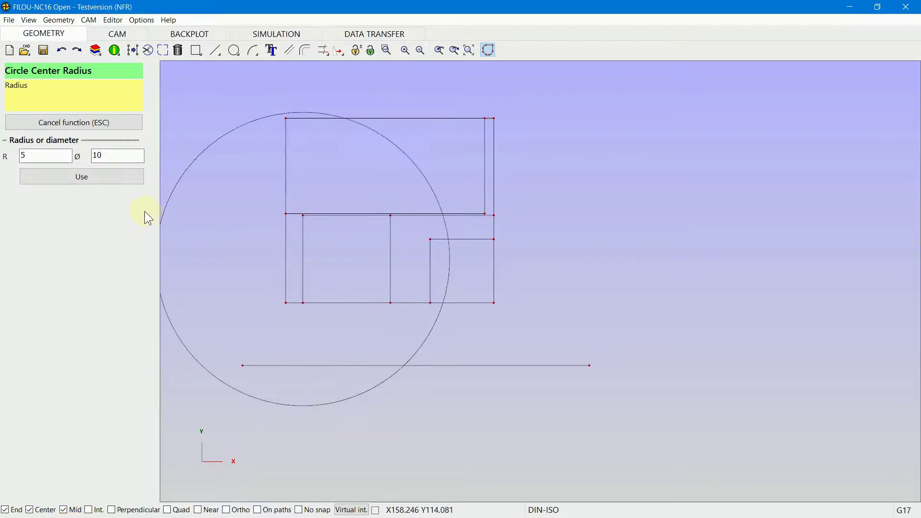
click(97, 180)
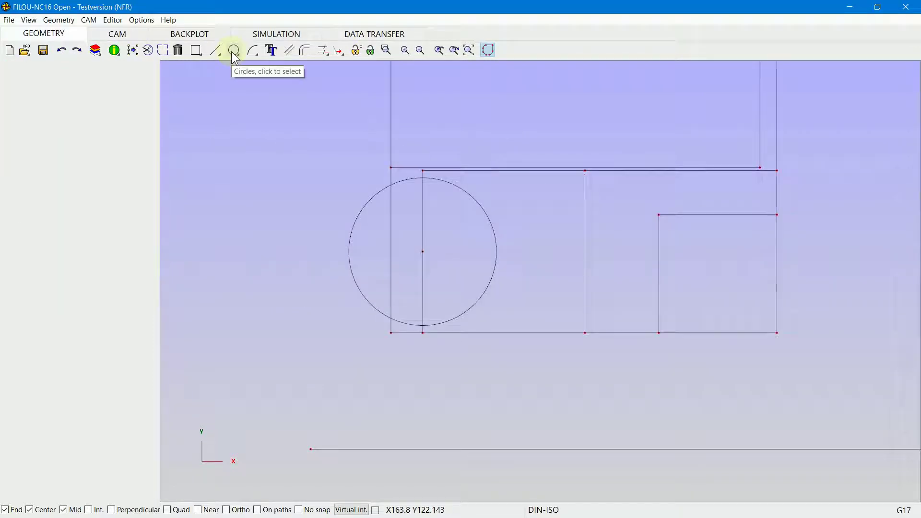
click(233, 51)
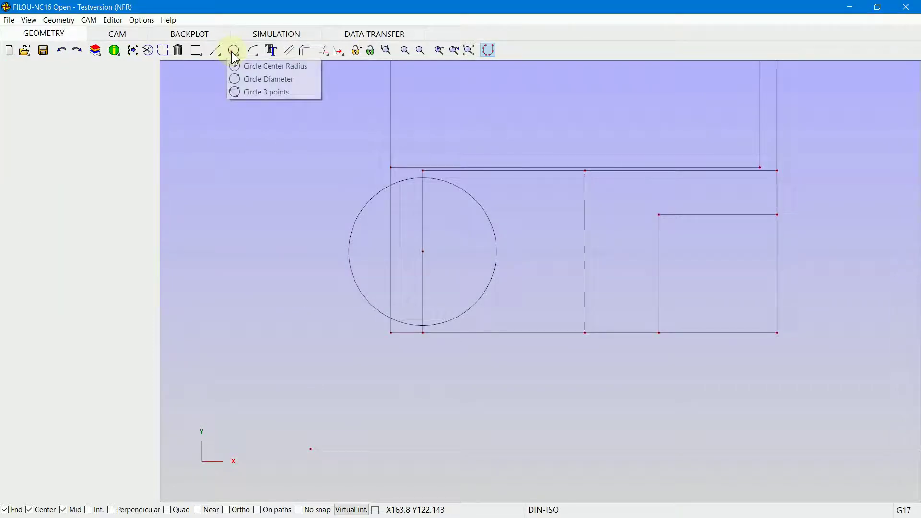
click(239, 79)
click(206, 252)
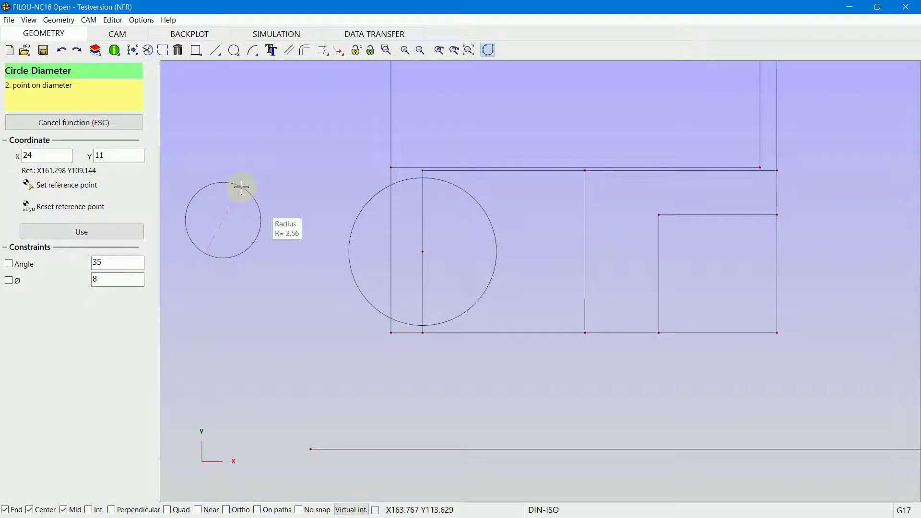
click(131, 121)
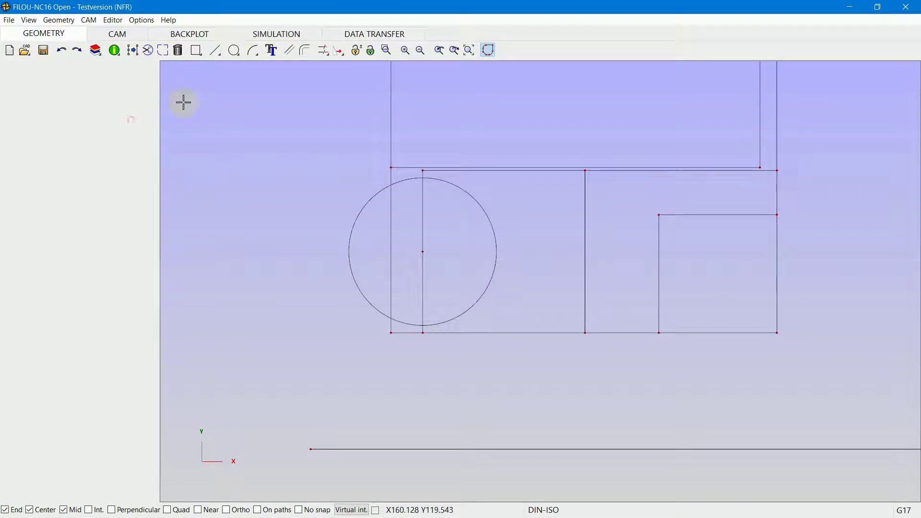
- Draw a diameter circle from the larger square's upper-left corner to its lower-right corner
click(235, 51)
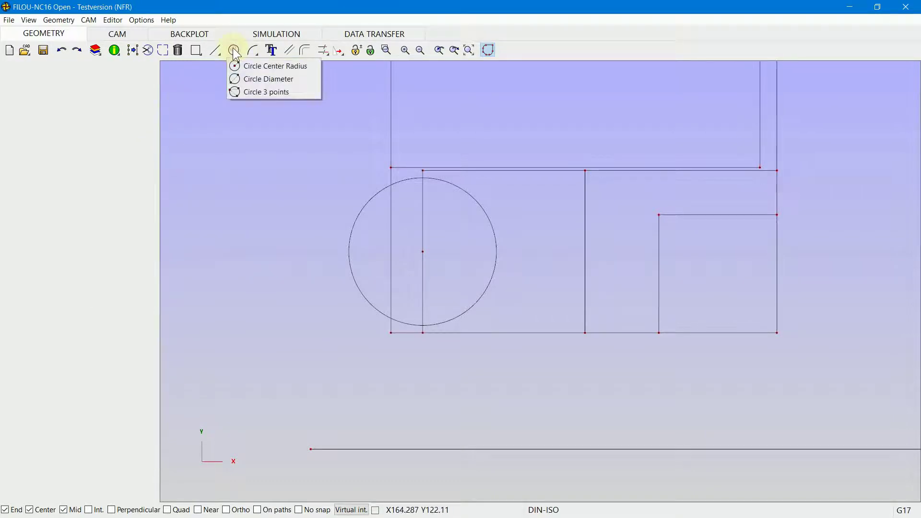
click(248, 77)
scroll(188, 268, down, 2)
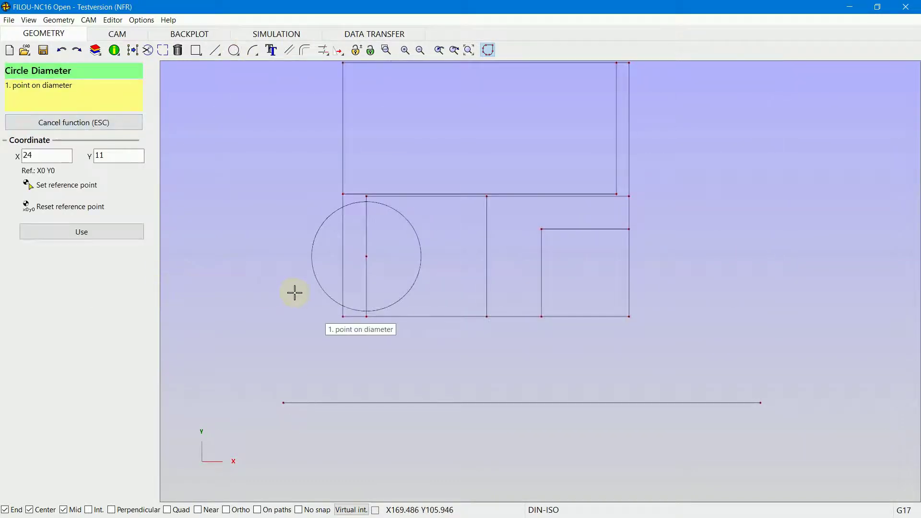
click(379, 203)
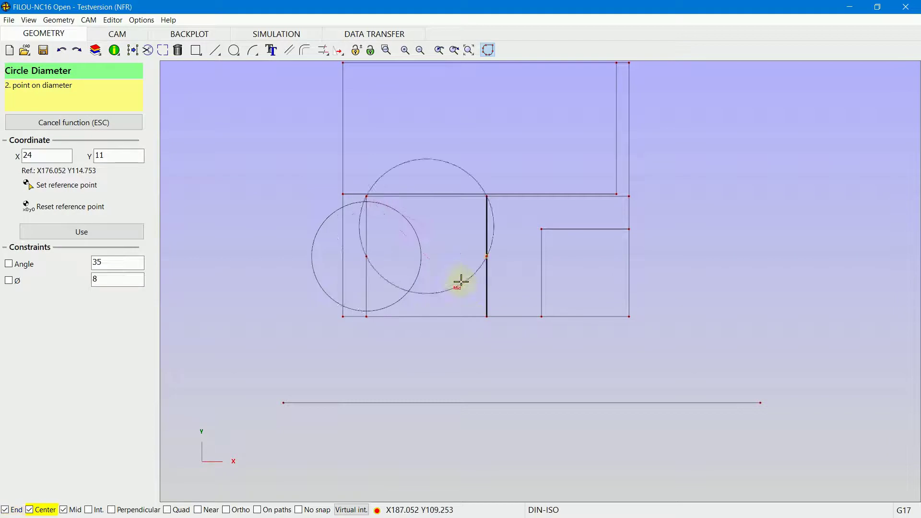
click(483, 308)
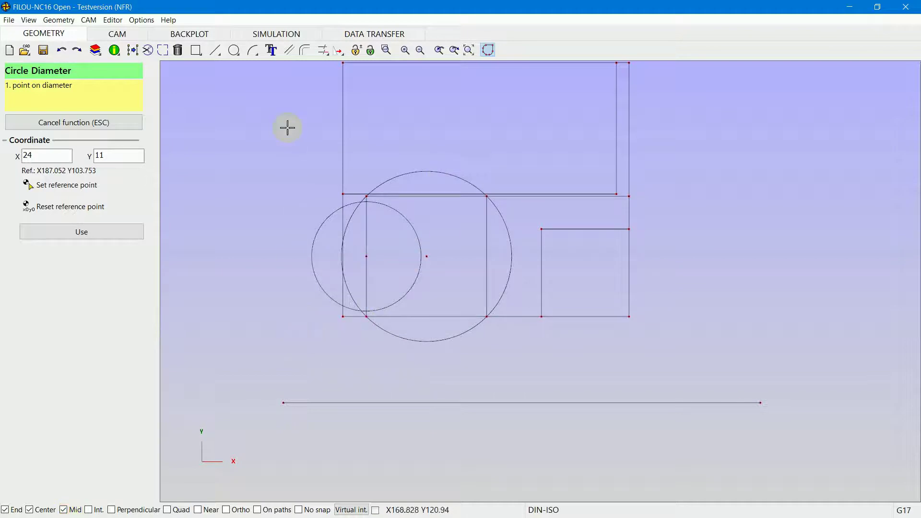
- Draw a center-start-end arc right of the squares, centered at about X209.4 Y103.8, with radius about 8.1, from 0 to 90 degrees
click(253, 50)
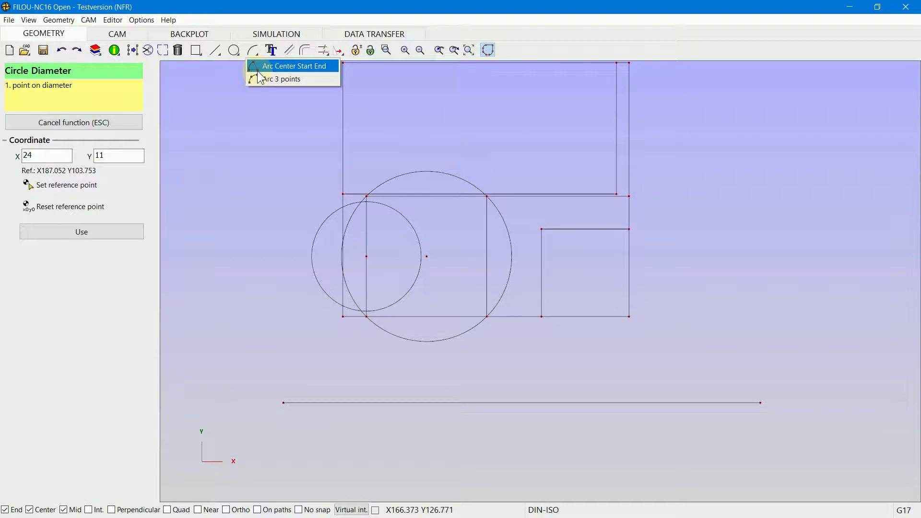
click(258, 71)
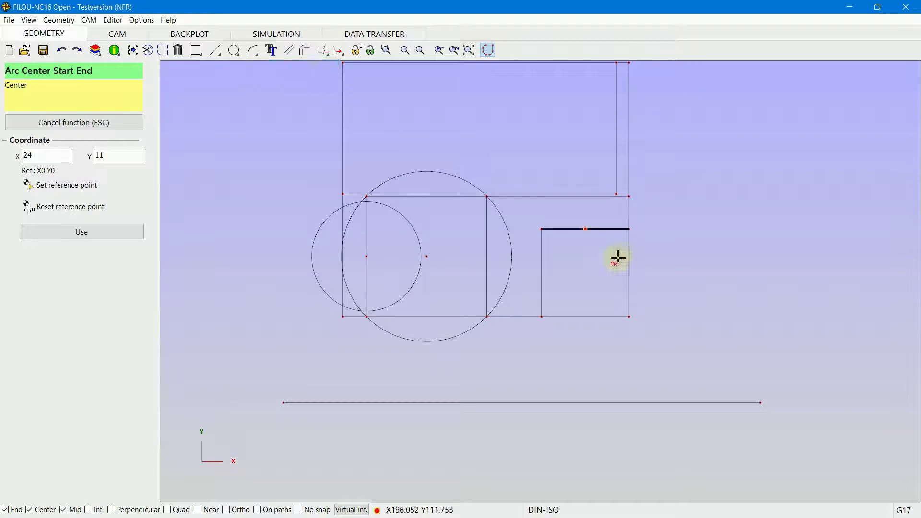
click(731, 317)
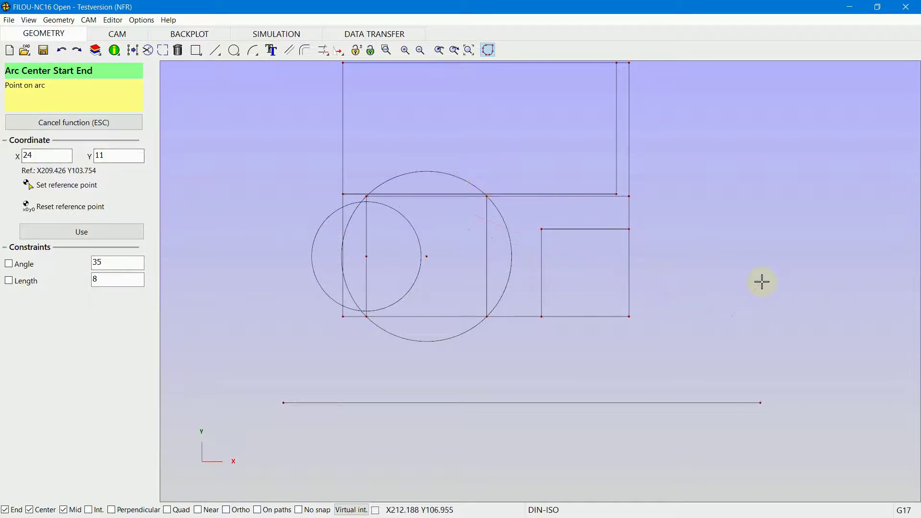
key(shift)
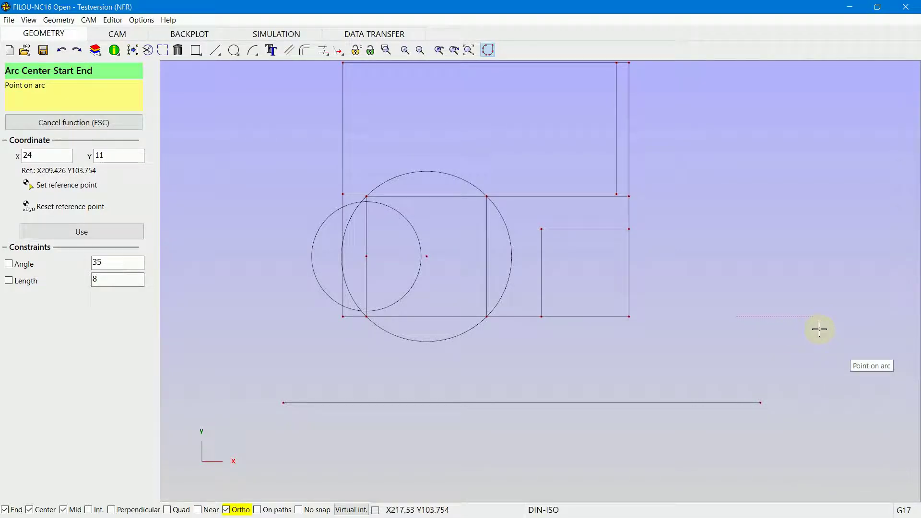
click(820, 318)
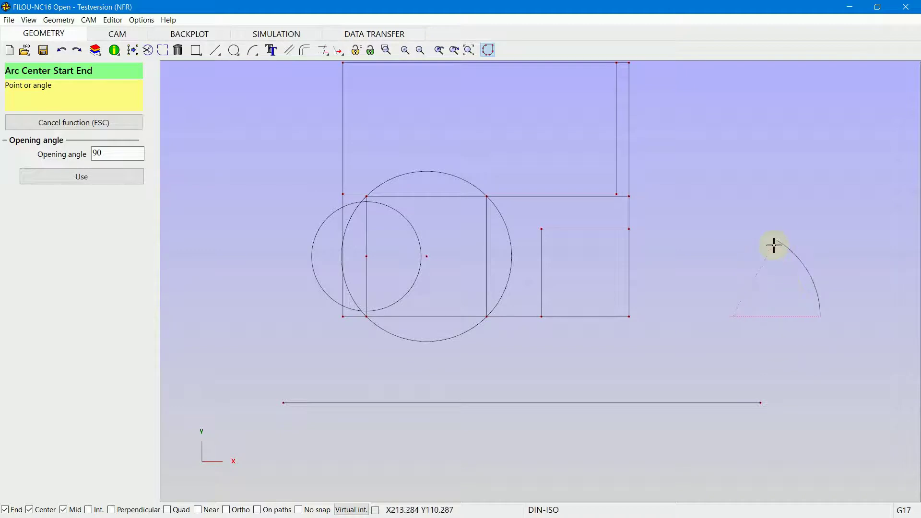
key(shift)
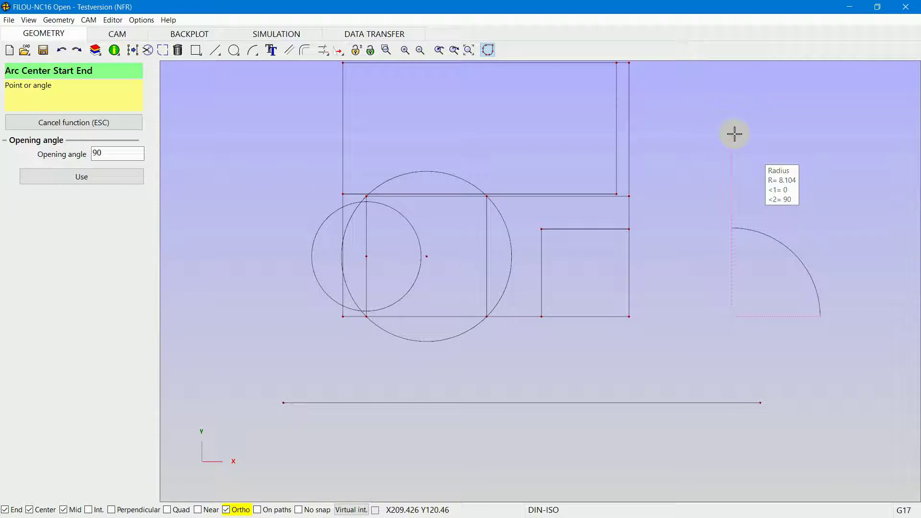
click(735, 134)
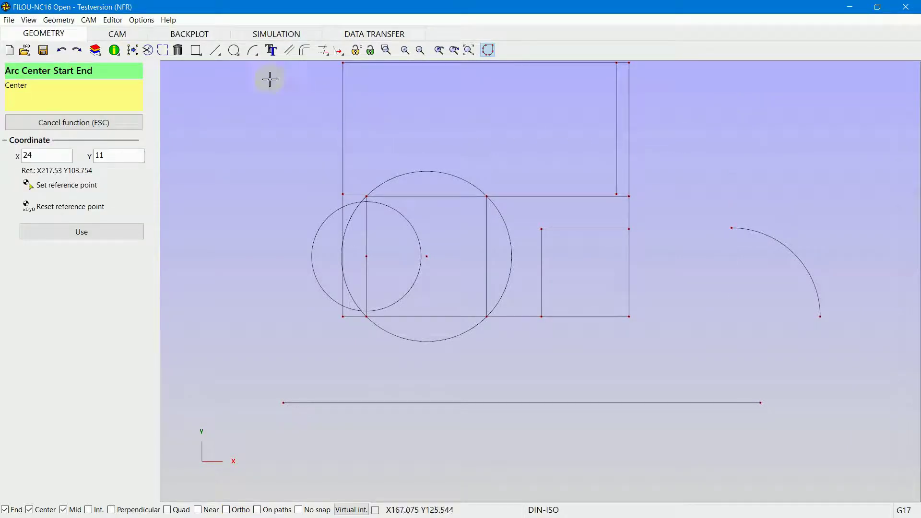
- Draw a three-point arc with radius about 4 above and to the right of the quarter arc, bulging rightward
click(253, 52)
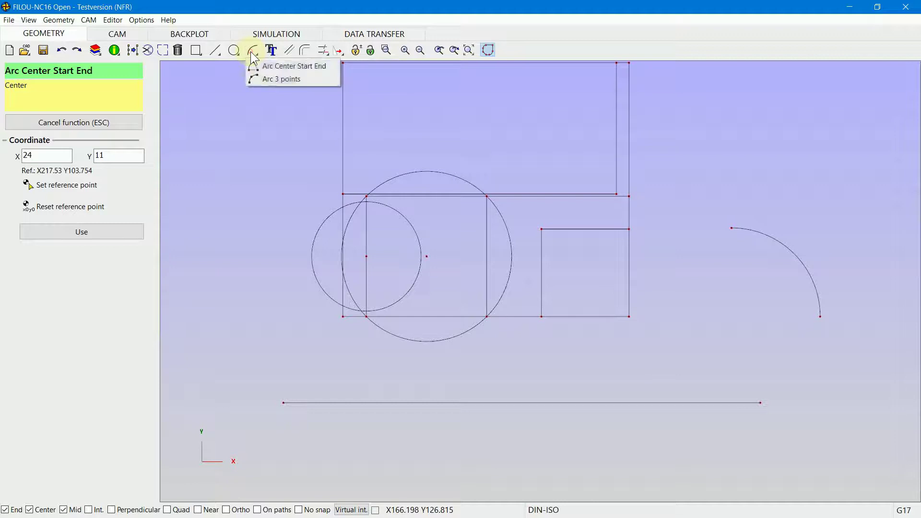
click(271, 79)
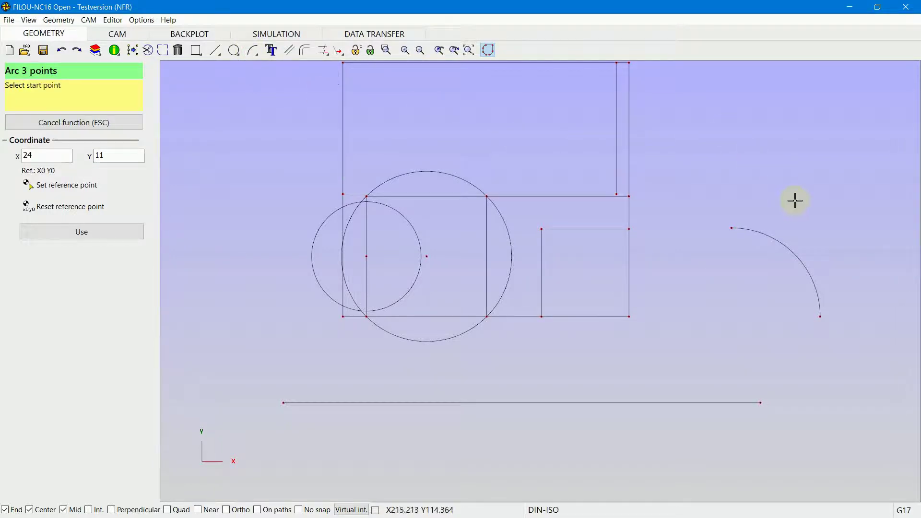
click(834, 203)
click(829, 128)
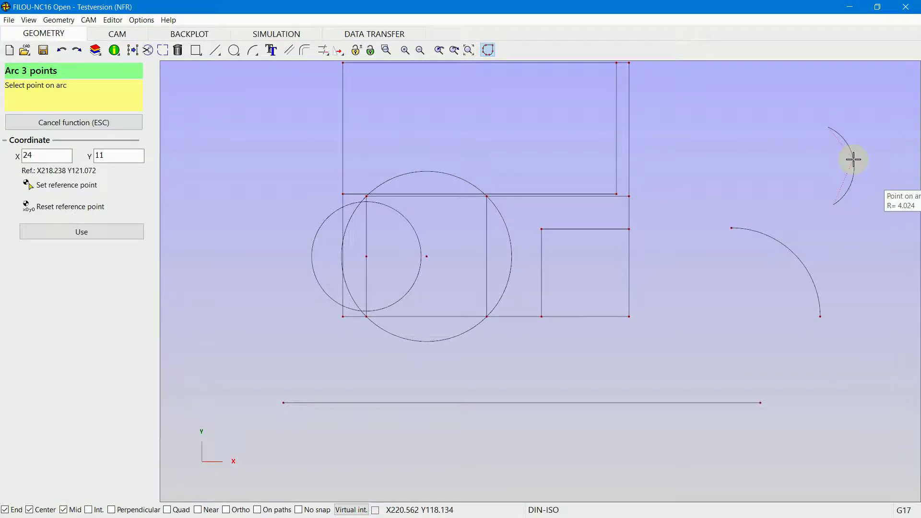
click(854, 159)
key(Escape)
scroll(739, 214, down, 2)
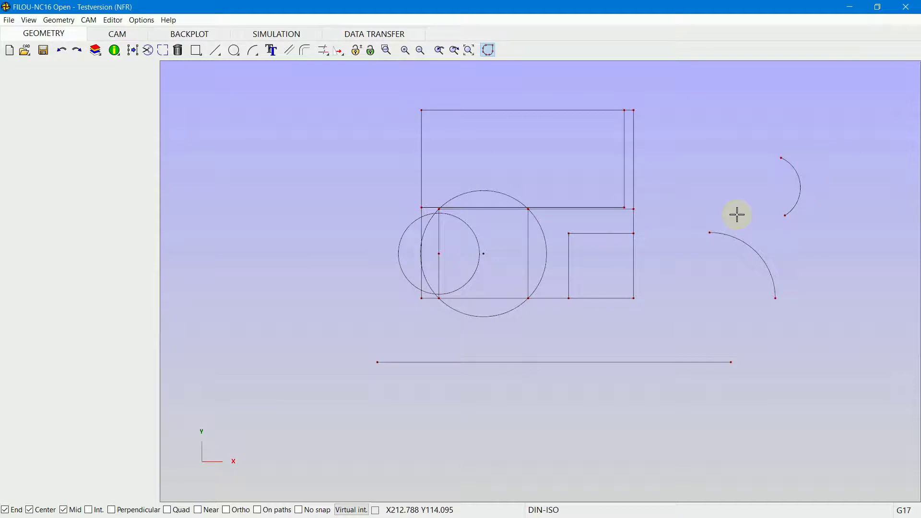
- Draw single offset lines of the quarter arc at distance 3, one on its outer side and one on its inner side
click(289, 53)
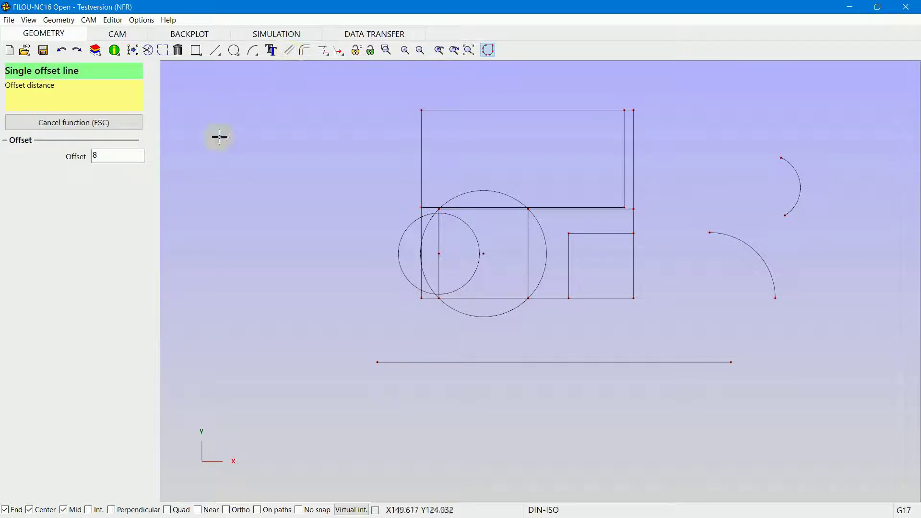
double_click(126, 159)
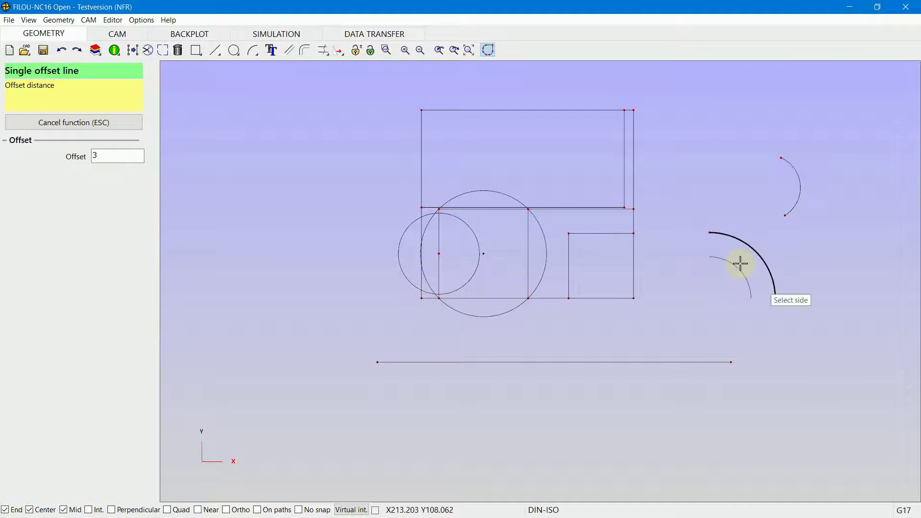
click(755, 245)
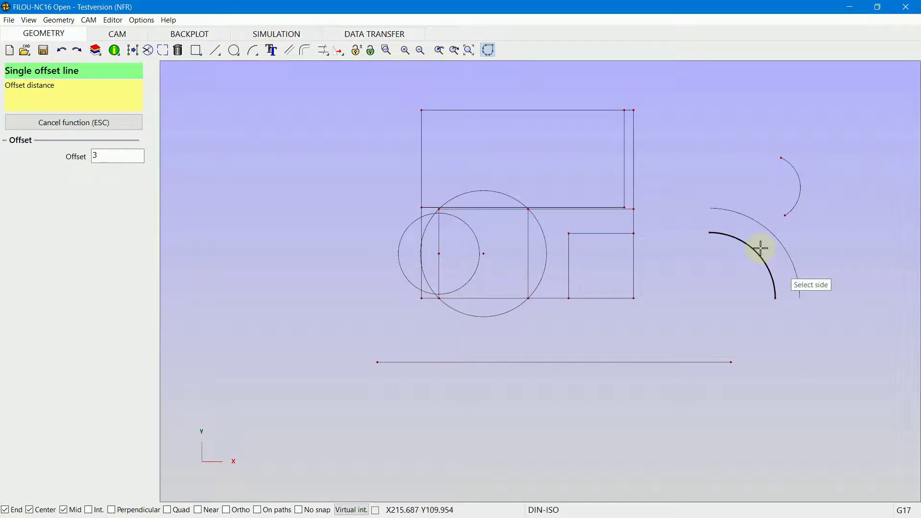
click(761, 248)
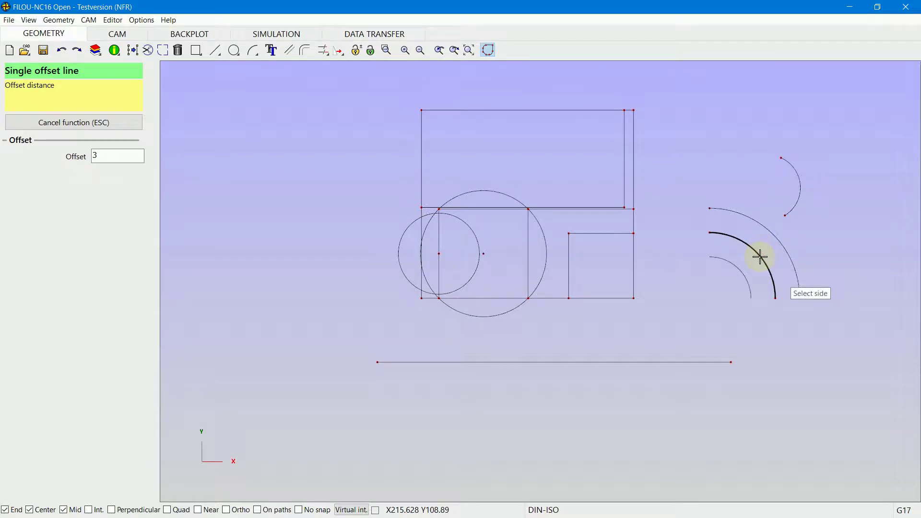
click(759, 256)
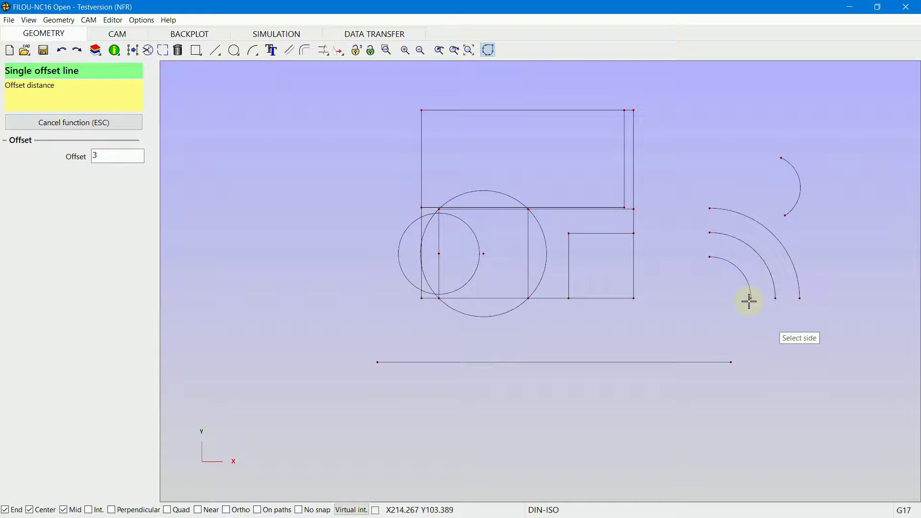
key(Escape)
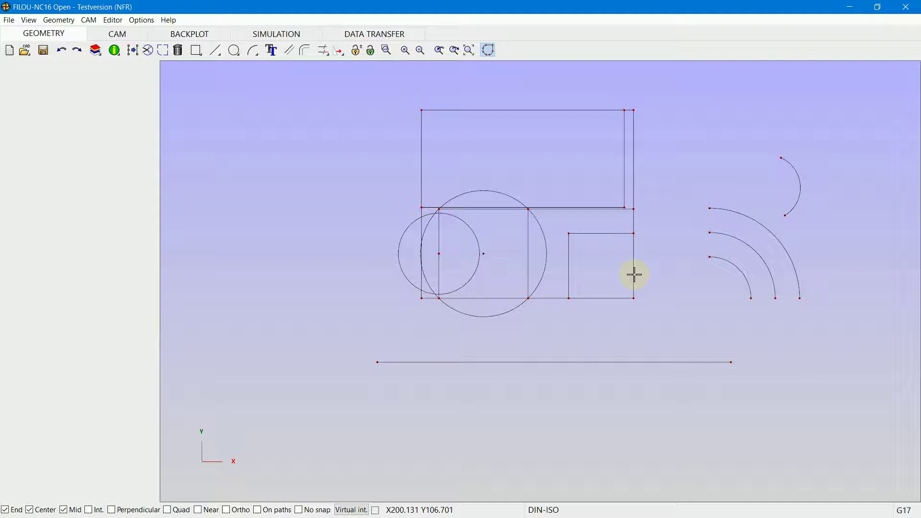
- Clean the drawing, removing identical elements, overlaying elements and small elements with a minimum length of 0.01
click(133, 50)
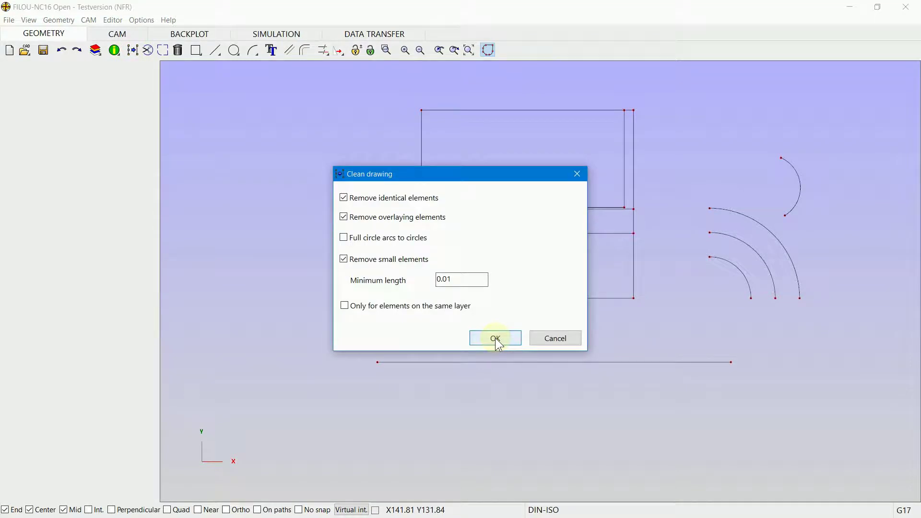
click(495, 337)
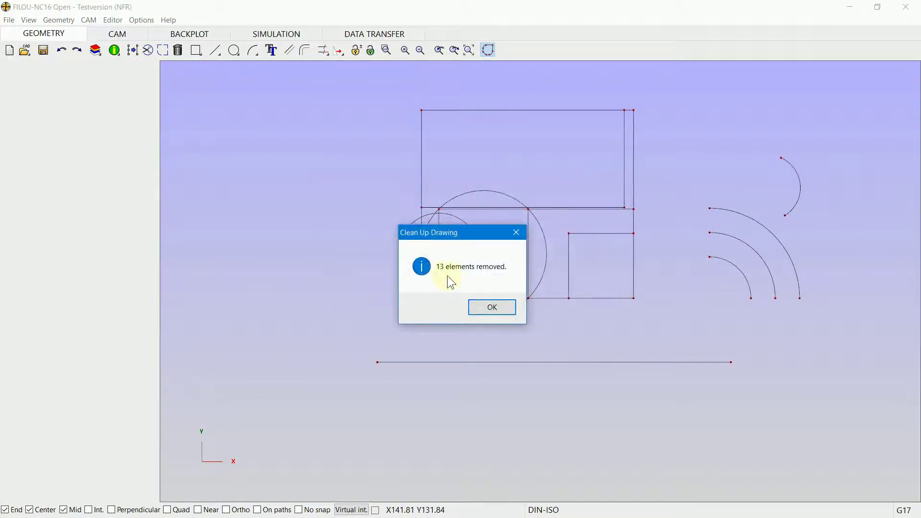
click(499, 303)
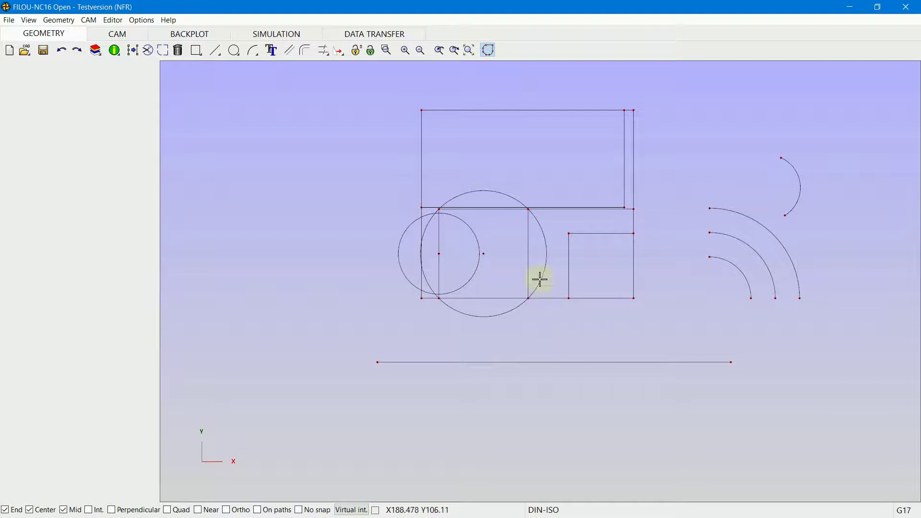
- Create an equidistant path around the outside of the large outer rectangle with an offset of 2
click(306, 55)
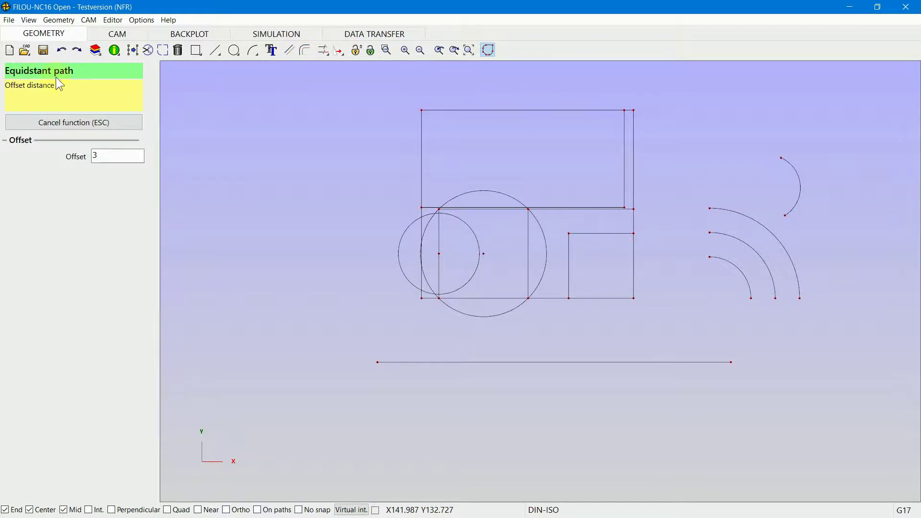
click(110, 157)
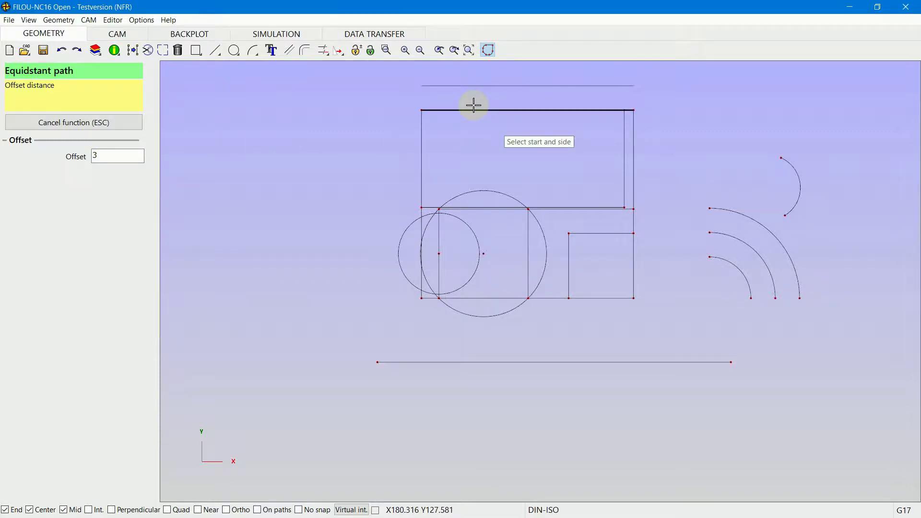
double_click(127, 151)
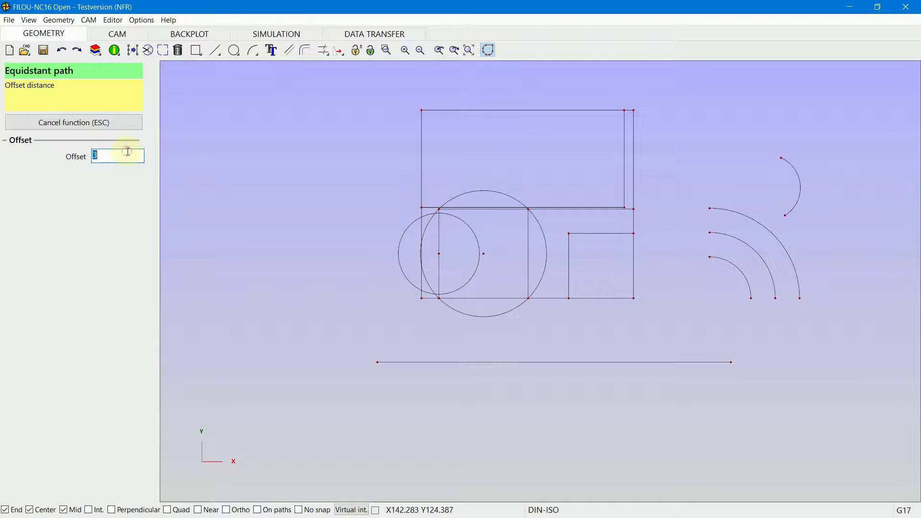
text(2)
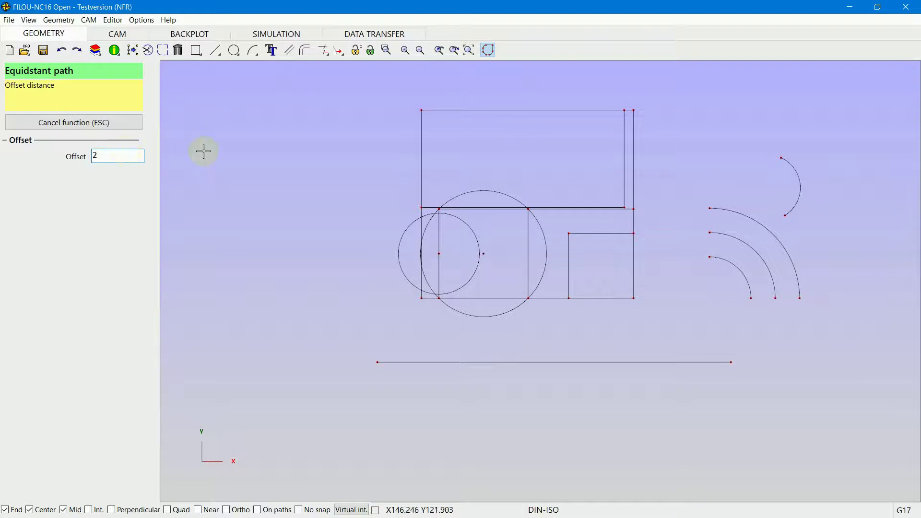
click(441, 106)
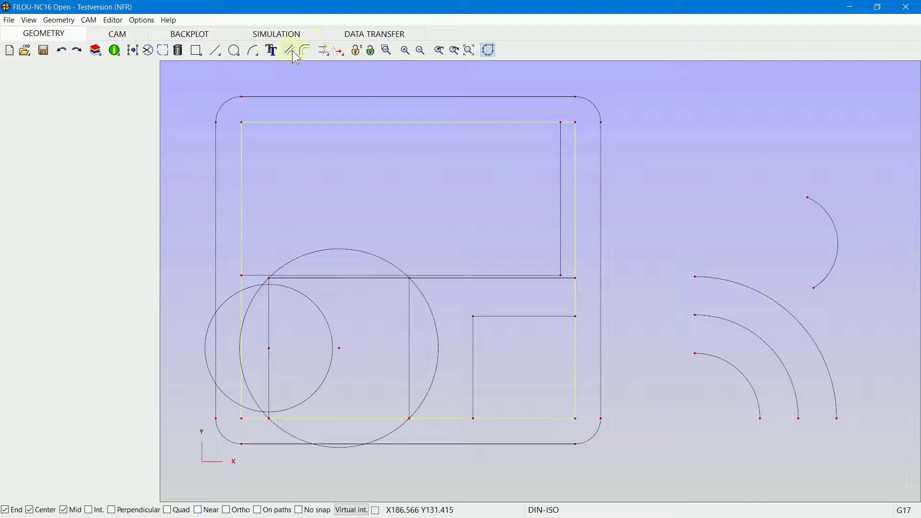
- Try to start another equidistant path with offset 2 from the locked right side of the outer rectangle
click(305, 50)
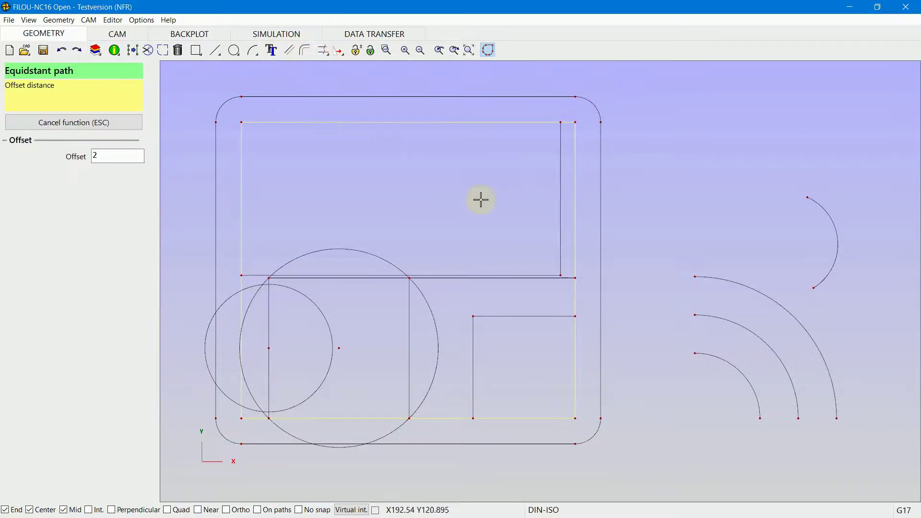
click(582, 217)
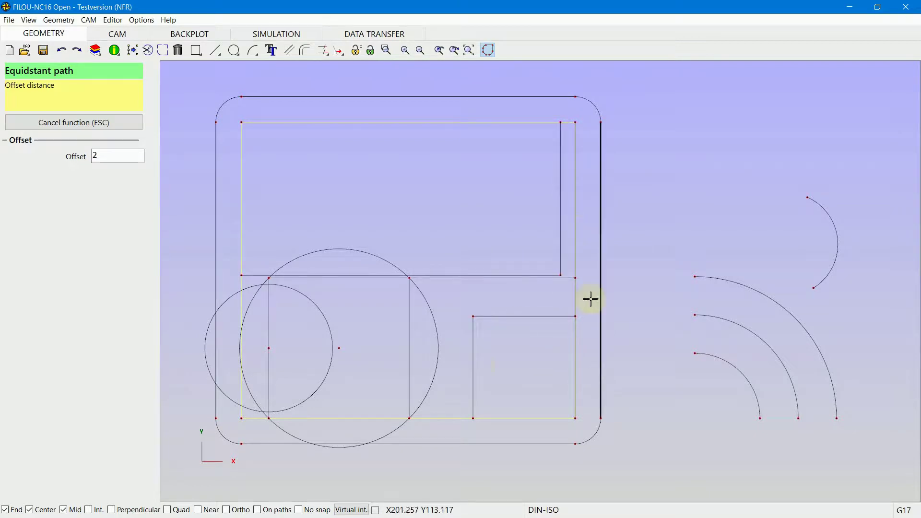
click(588, 354)
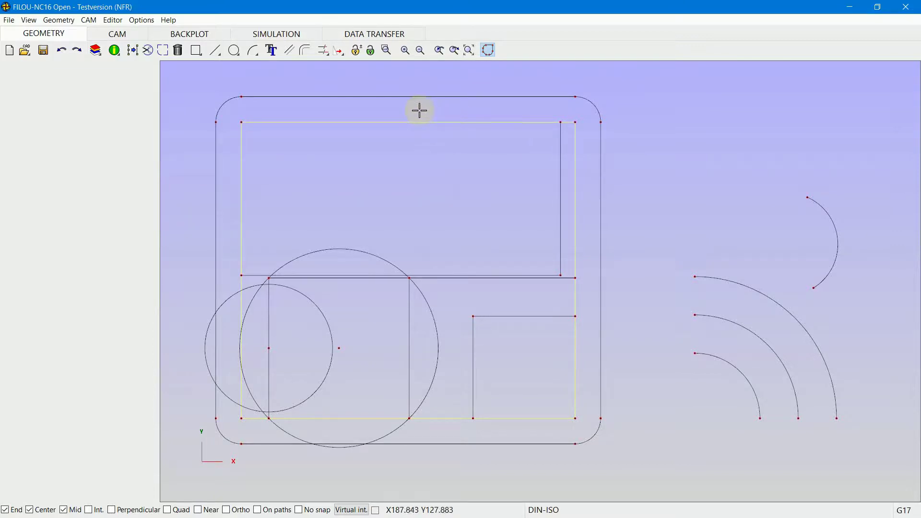
- Release the locked top, left and bottom sides of the outer rectangle, and release all remaining locked elements
click(357, 51)
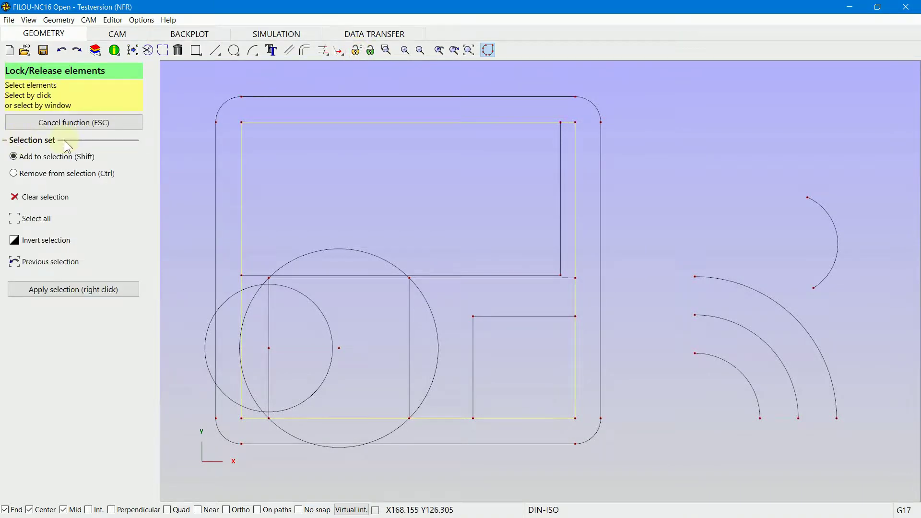
click(303, 151)
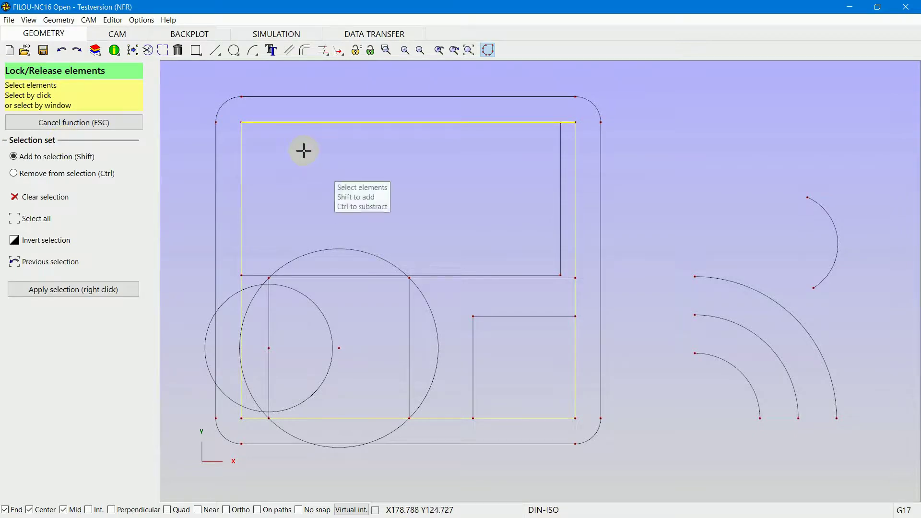
click(298, 162)
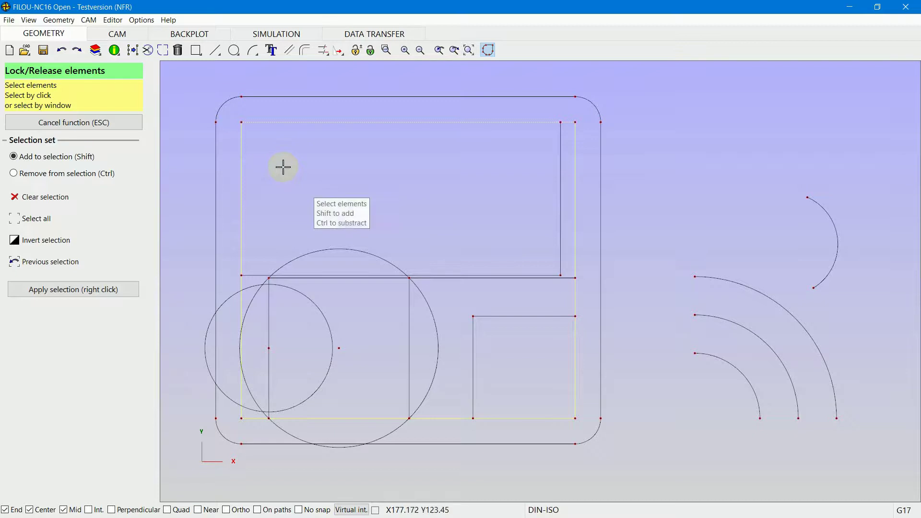
click(254, 181)
click(444, 413)
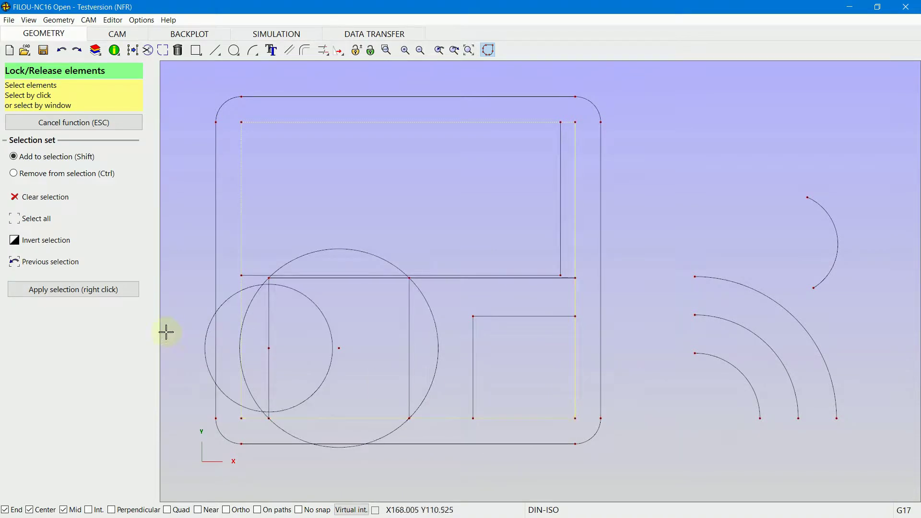
click(103, 290)
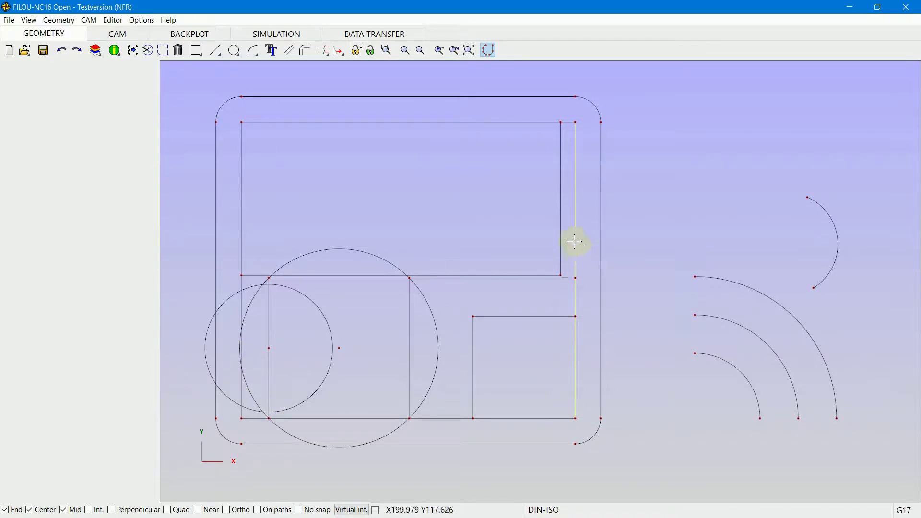
click(370, 51)
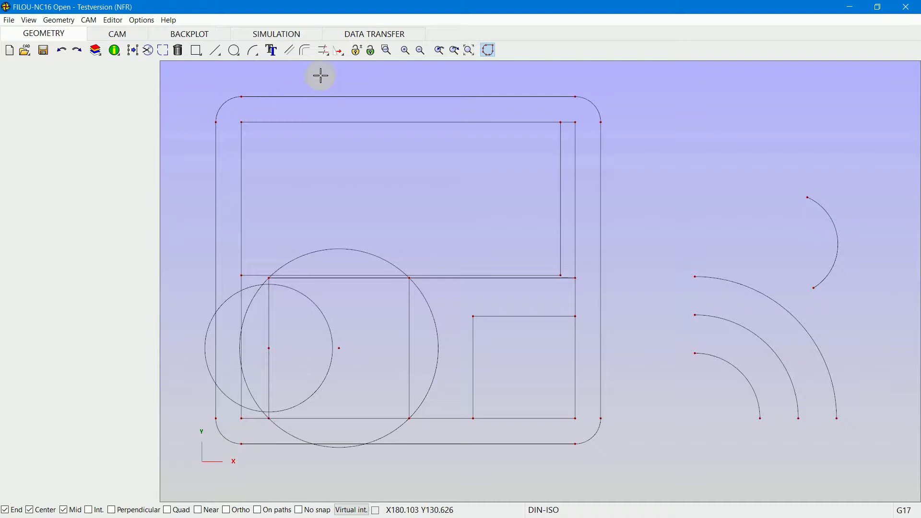
click(326, 57)
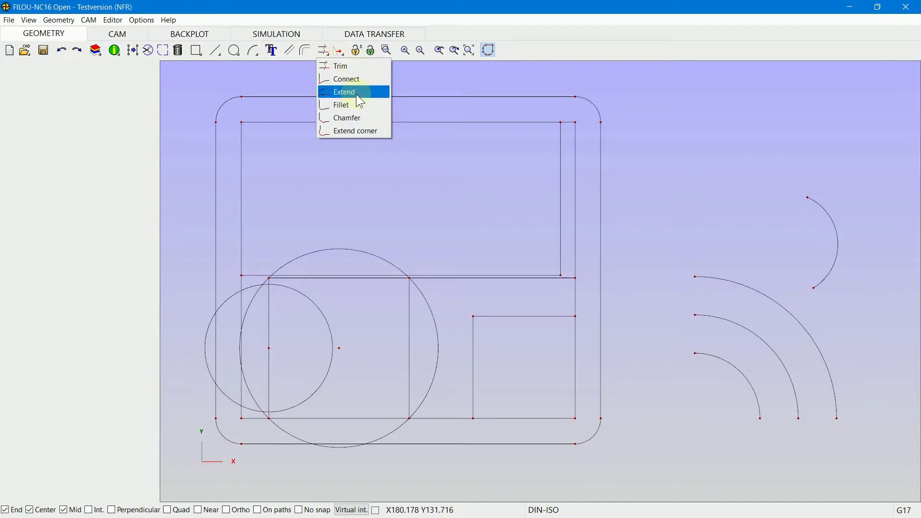
click(367, 123)
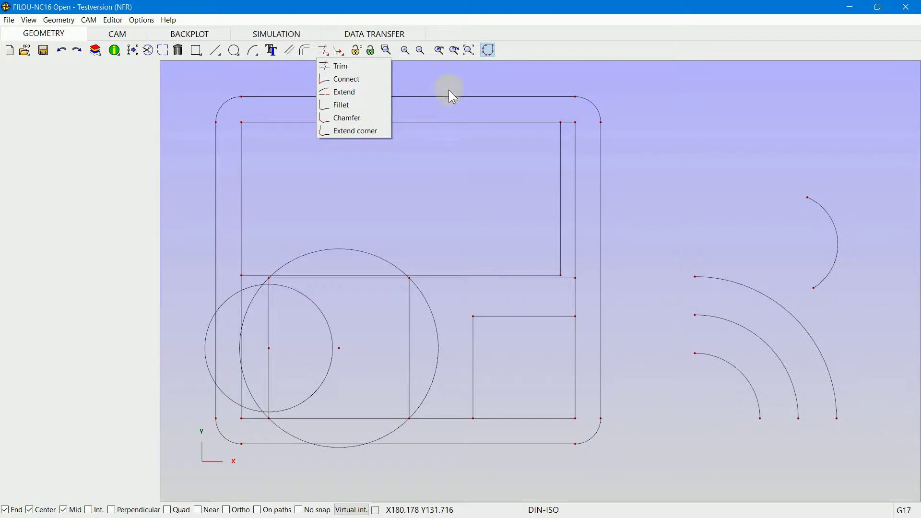
click(339, 50)
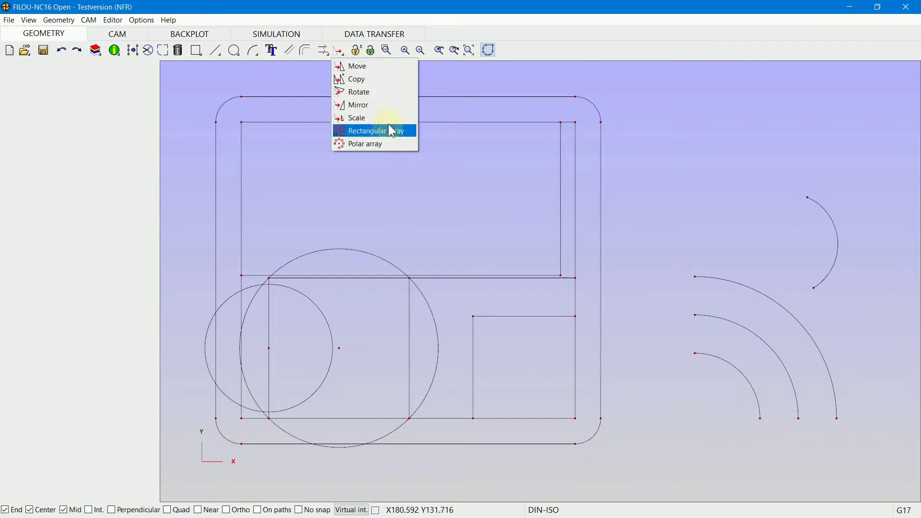
click(441, 177)
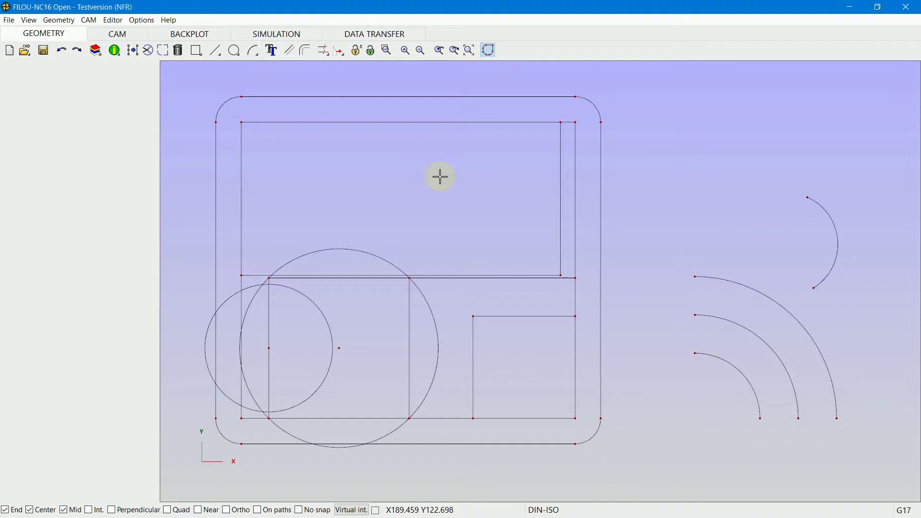
- Start a TrueType text conversion and replace the sample text with "Some text!"
click(272, 51)
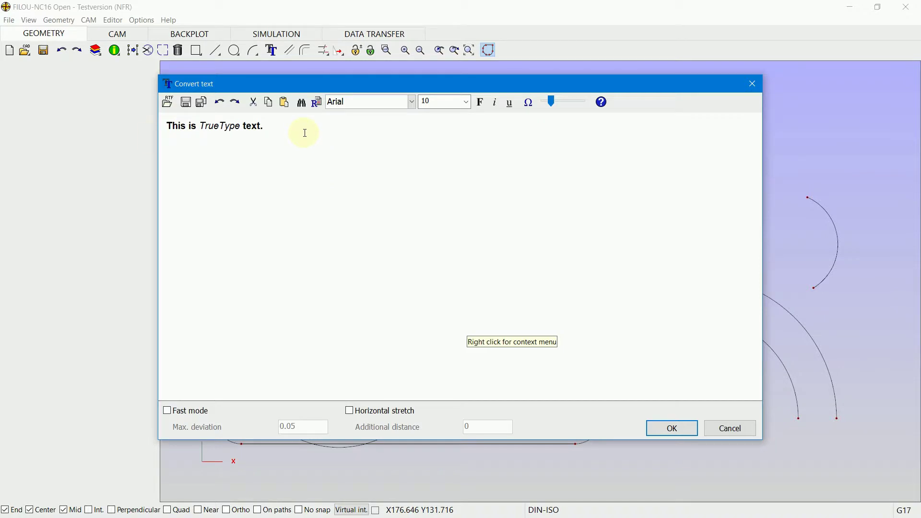
drag(306, 134, 157, 144)
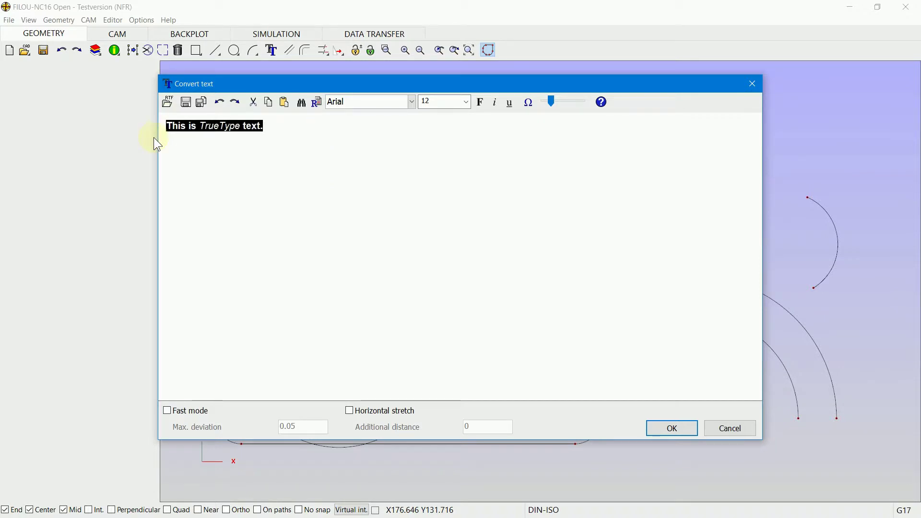
text(Some T)
key(BackSpace)
text(text)
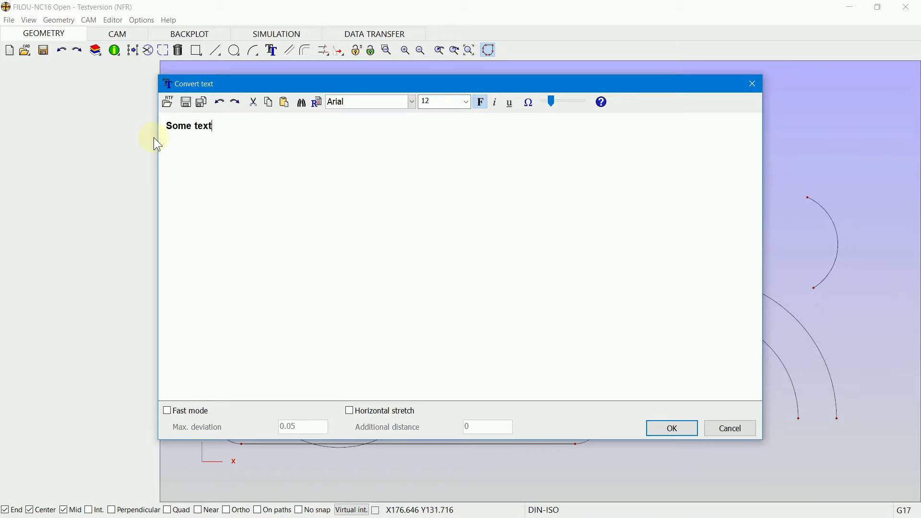
text(!)
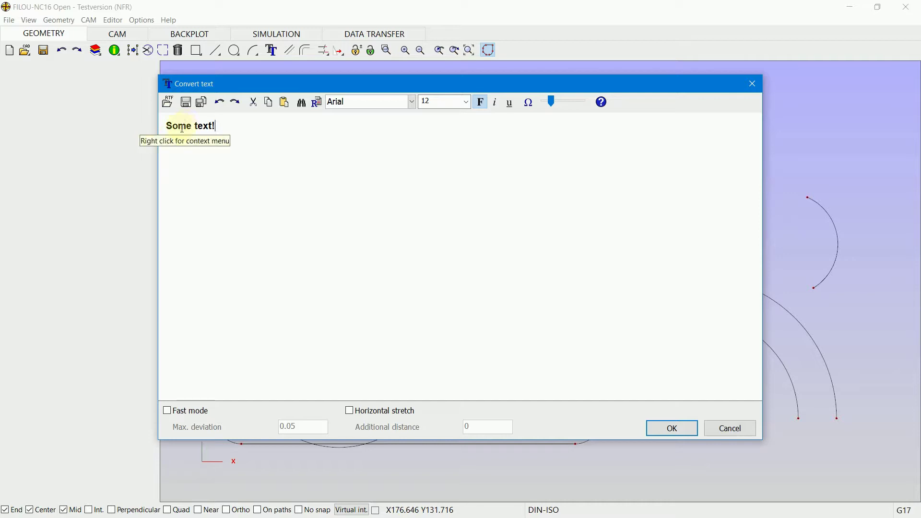
- Format the whole text "Some text!" in the Arial Rounded MT font with a text height of 8
drag(232, 136, 170, 140)
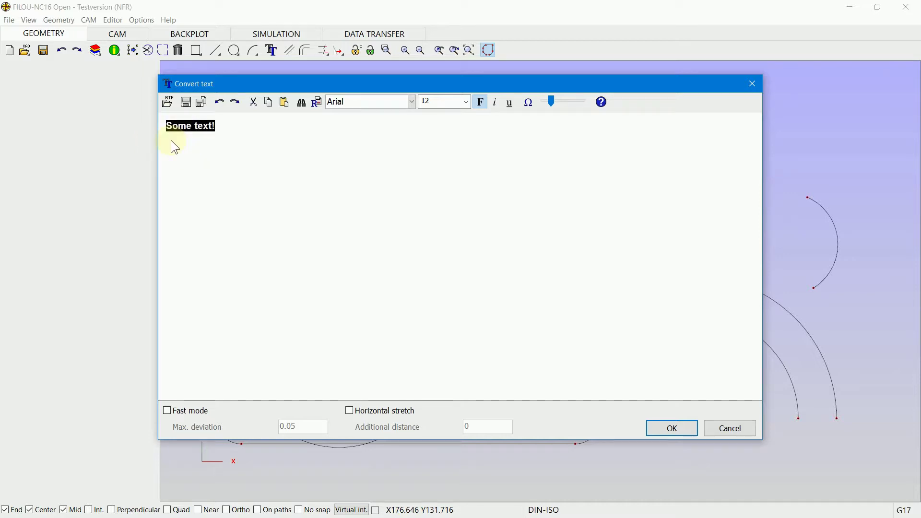
click(410, 102)
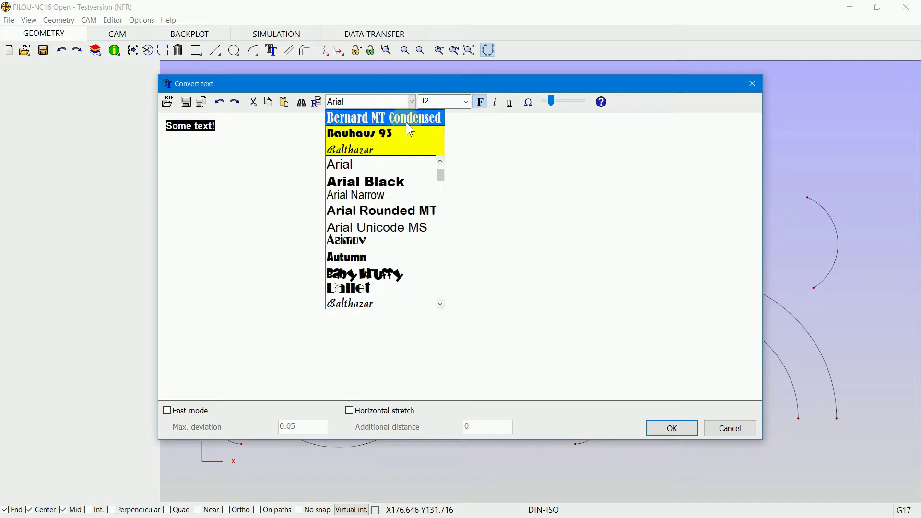
click(404, 211)
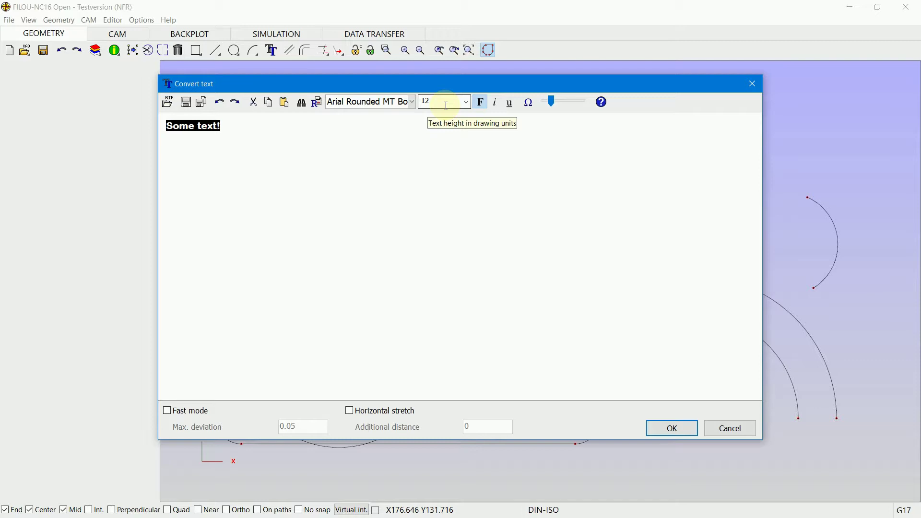
click(467, 102)
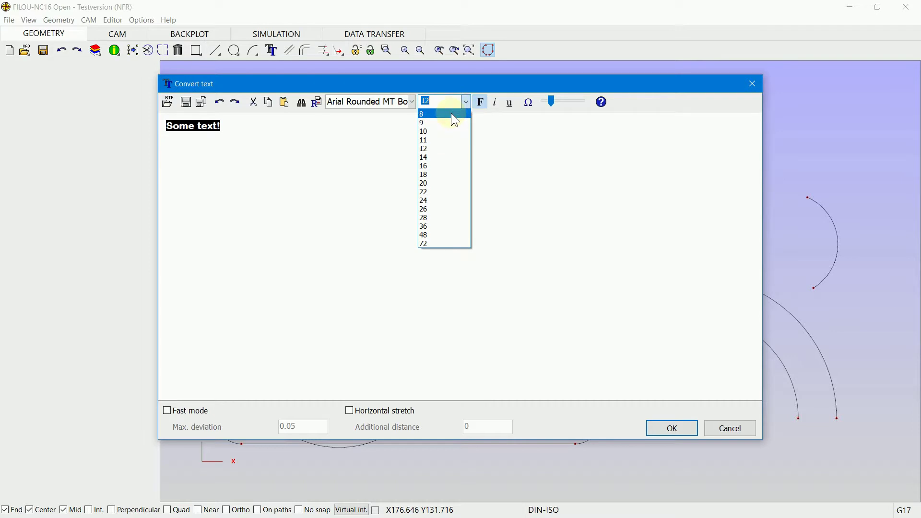
click(453, 115)
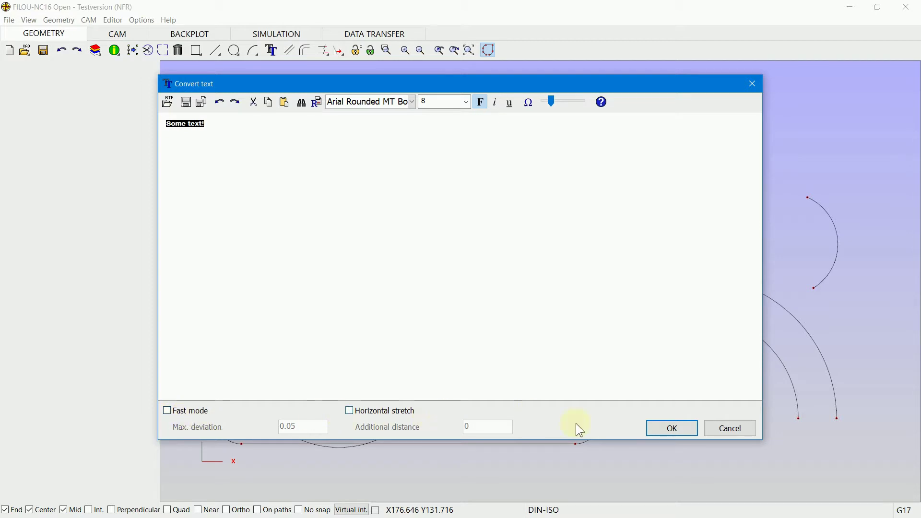
- Convert the text to geometry and place it snapped to the lower endpoint of the outermost of the three concentric arcs
click(674, 434)
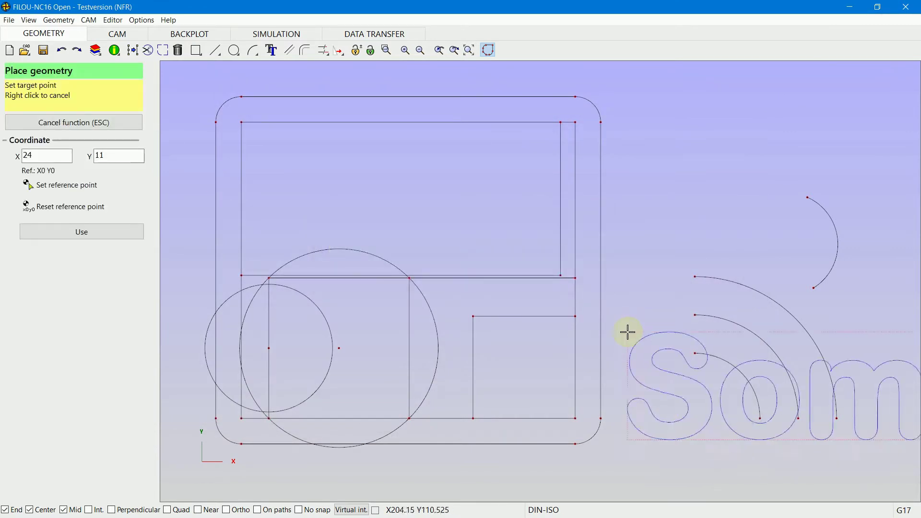
scroll(431, 245, down, 5)
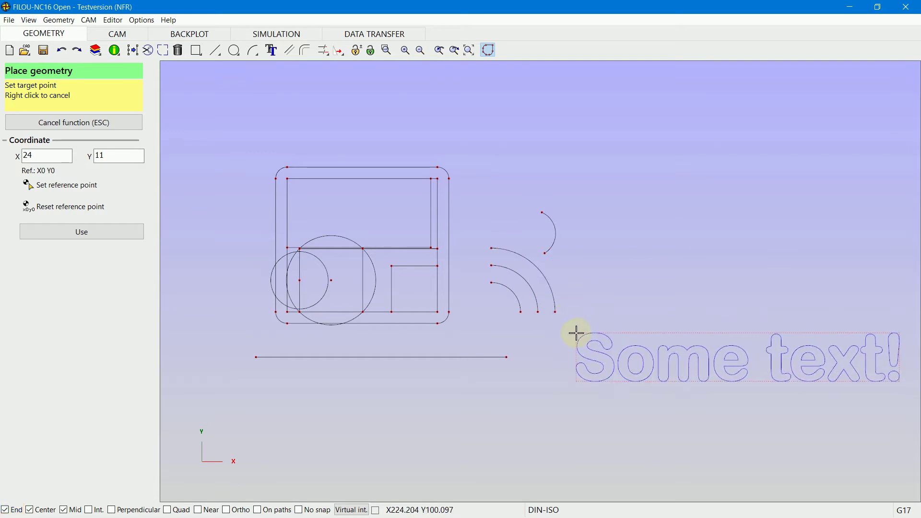
scroll(574, 321, up, 3)
scroll(571, 320, up, 1)
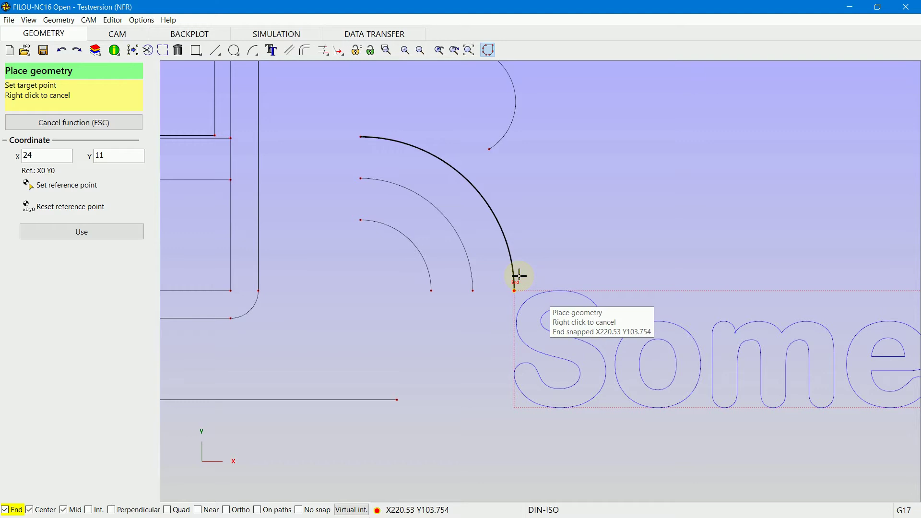
click(520, 276)
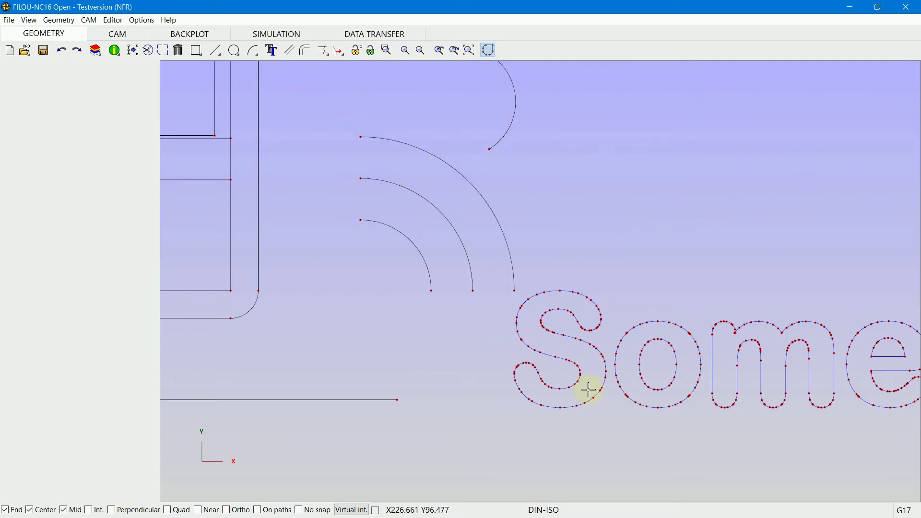
click(557, 377)
scroll(584, 379, up, 4)
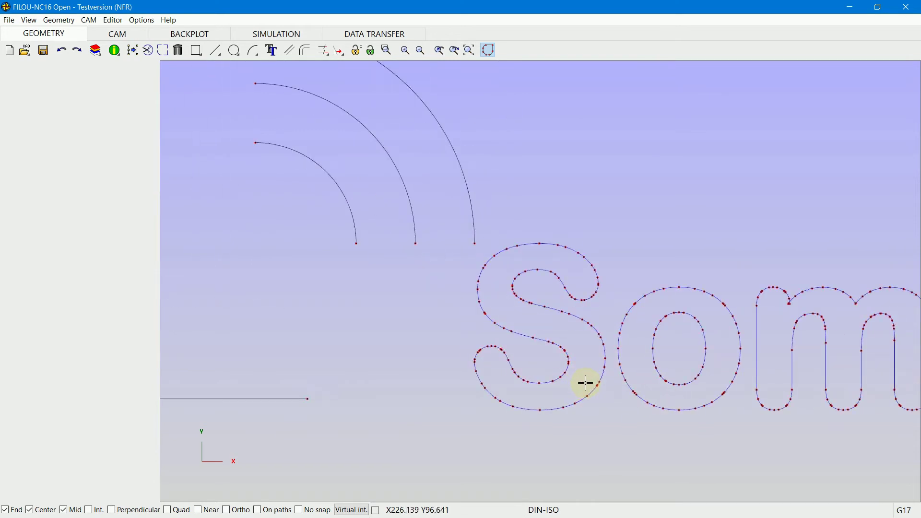